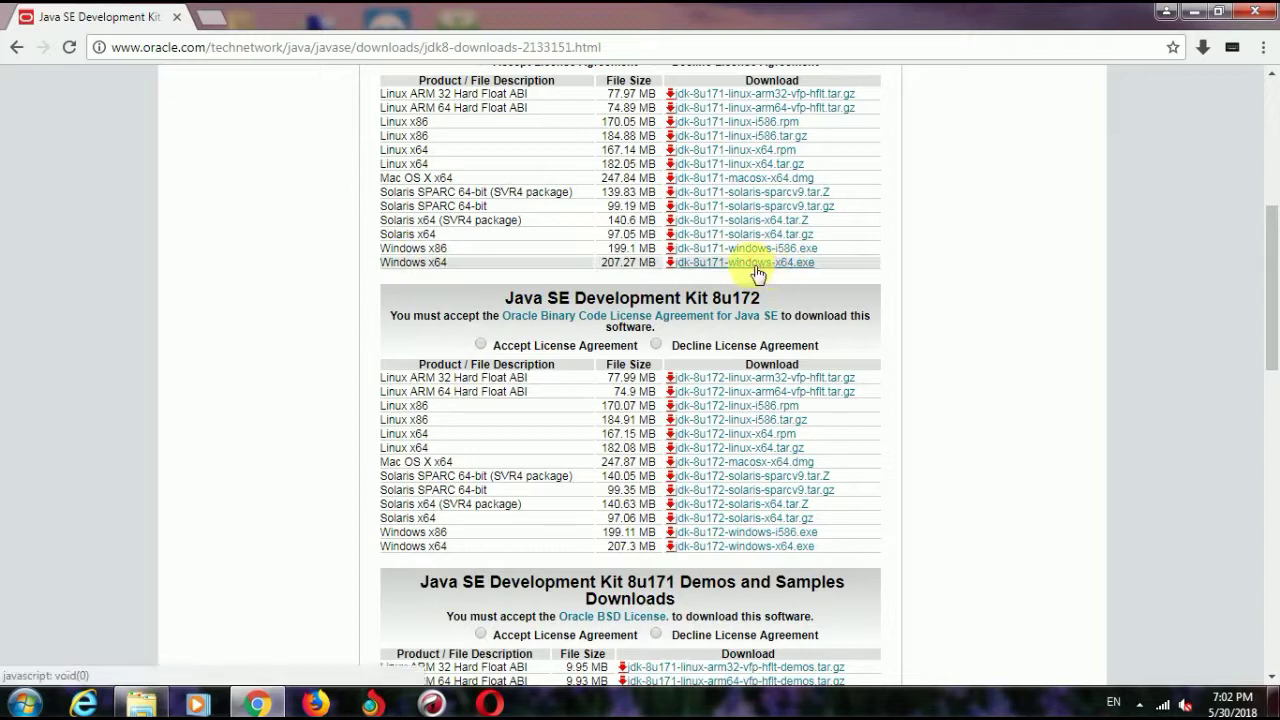
- Accept the license agreements for the Java SE Development Kit 8u171 and 8u172 downloads
{"action": "scroll", "coordinate": [700, 380], "scroll_direction": "up", "scroll_amount": 1}
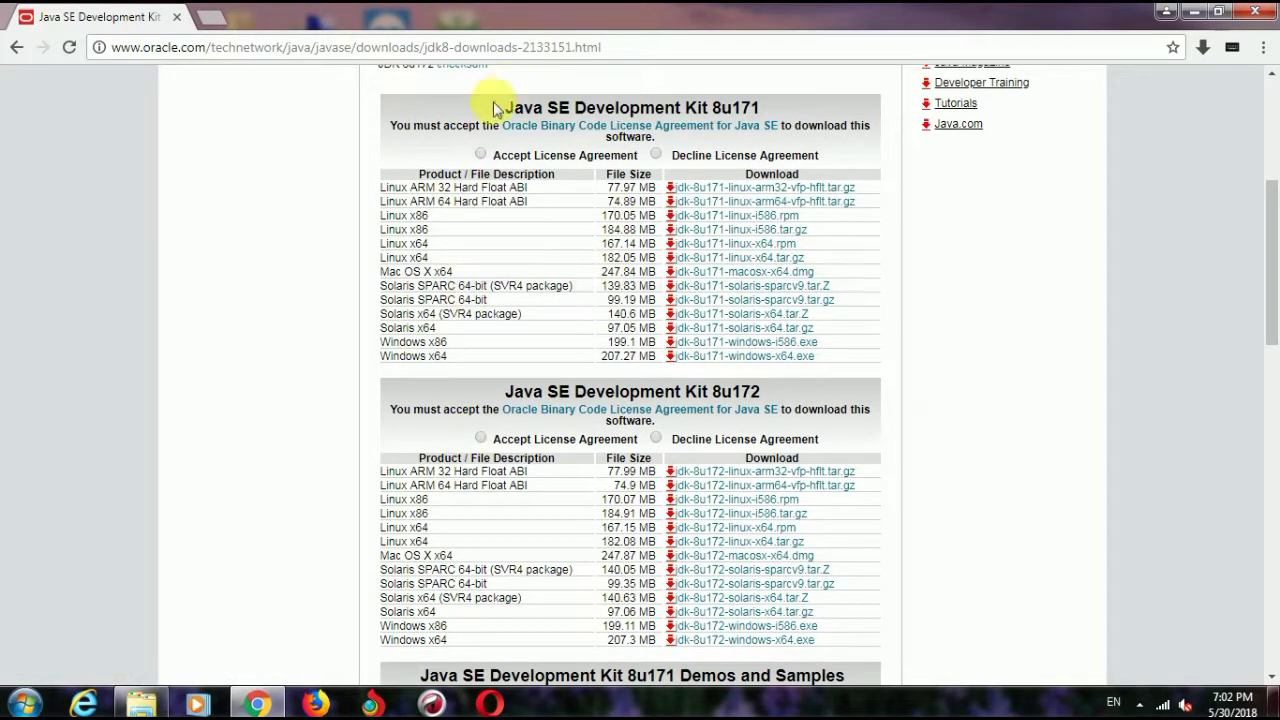
{"action": "left_click", "coordinate": [496, 160]}
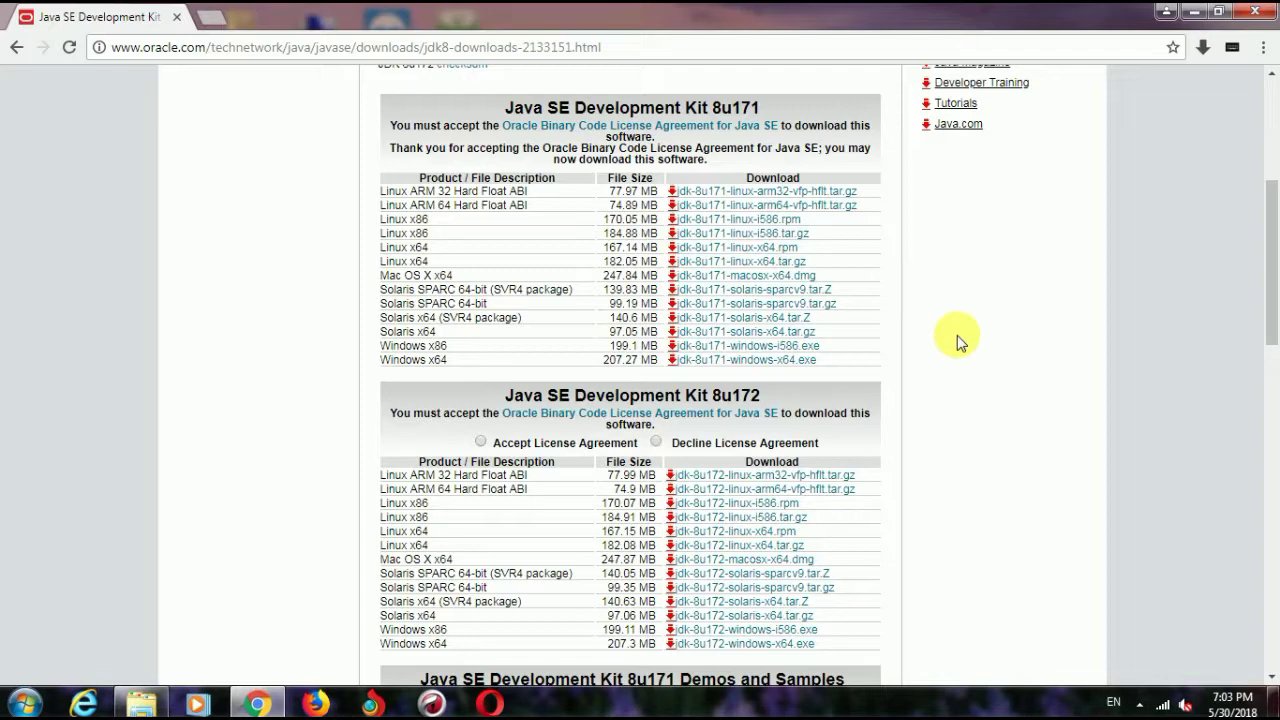
{"action": "scroll", "coordinate": [957, 341], "scroll_direction": "down", "scroll_amount": 1}
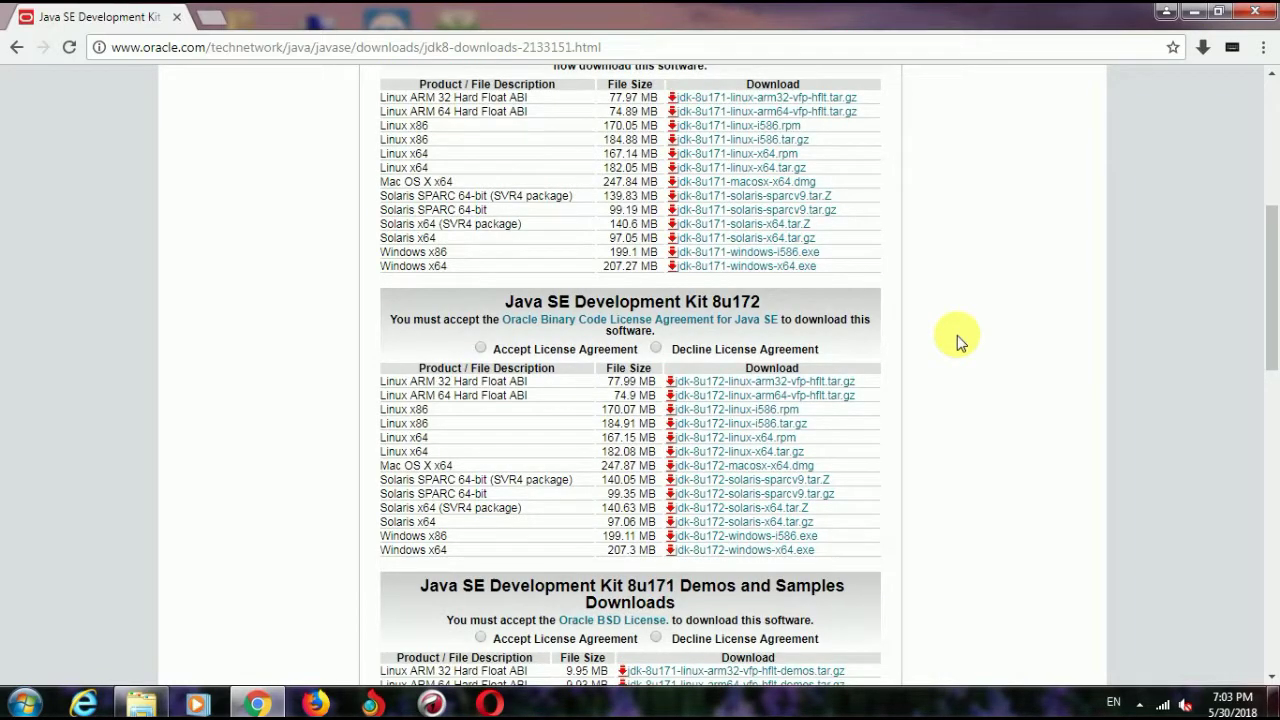
{"action": "scroll", "coordinate": [957, 341], "scroll_direction": "up", "scroll_amount": 2}
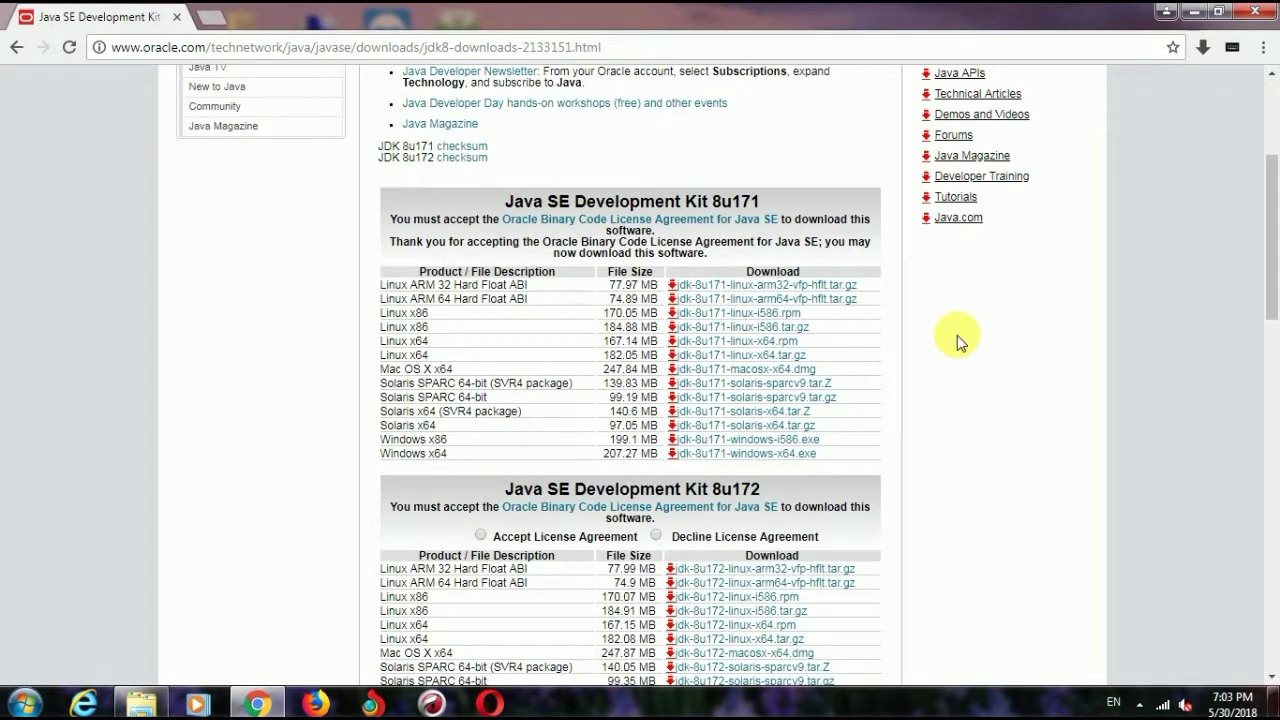
{"action": "scroll", "coordinate": [957, 341], "scroll_direction": "down", "scroll_amount": 1}
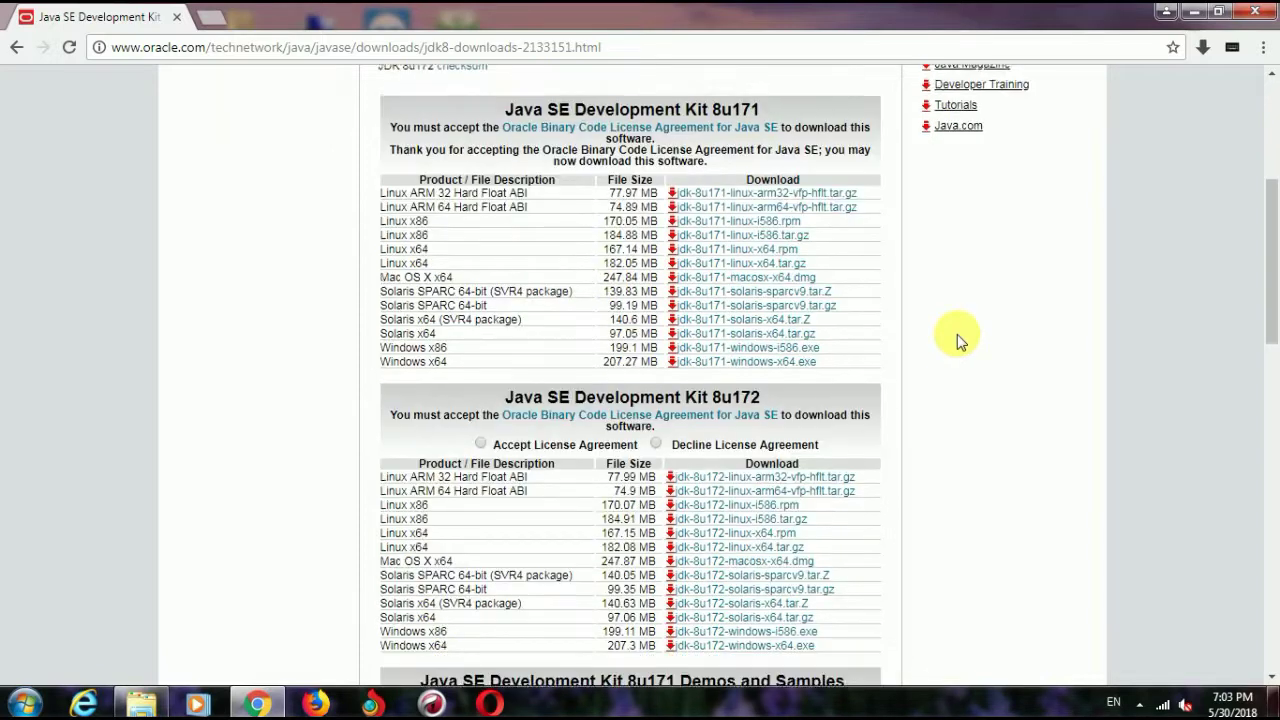
{"action": "scroll", "coordinate": [492, 378], "scroll_direction": "down", "scroll_amount": 1}
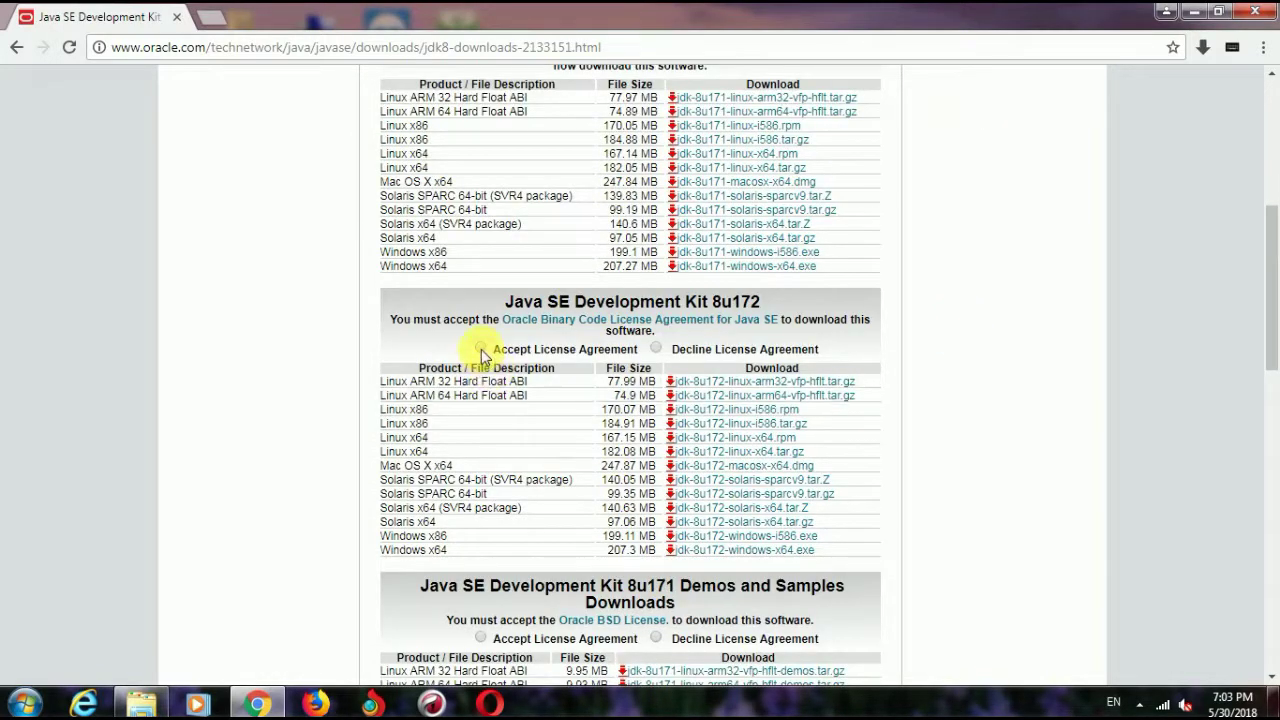
{"action": "left_click", "coordinate": [481, 349]}
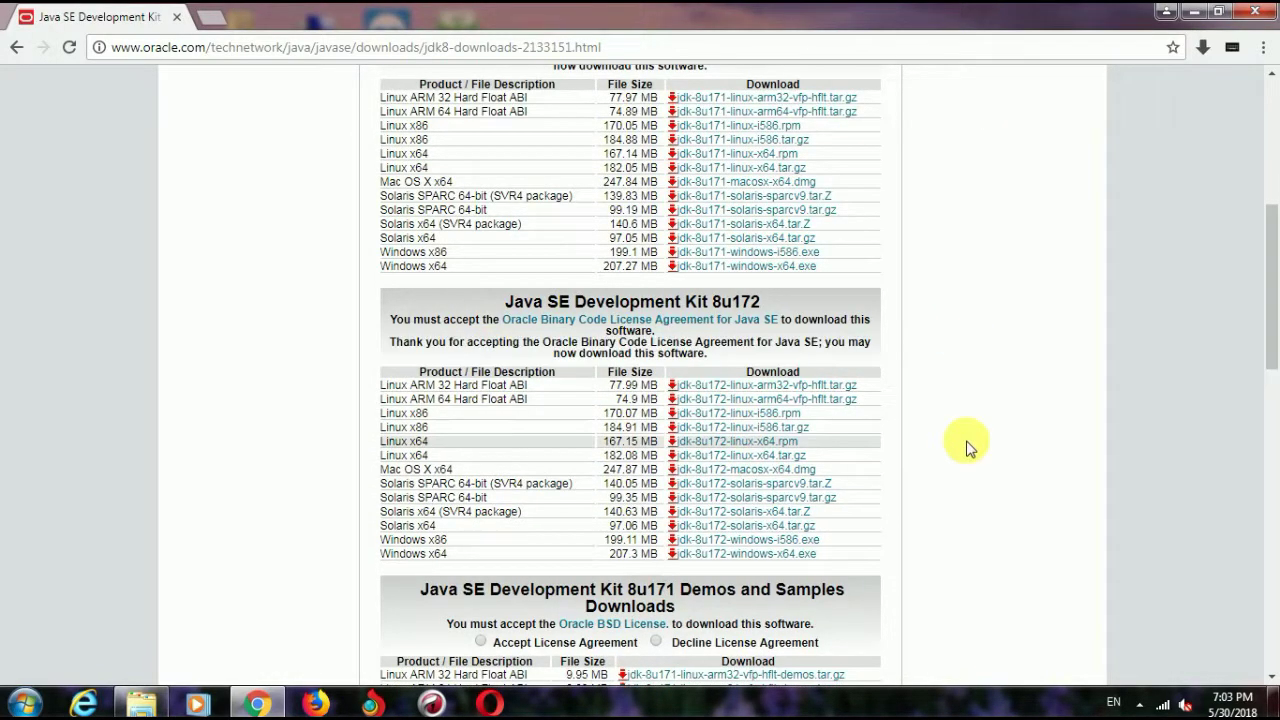
{"action": "scroll", "coordinate": [909, 491], "scroll_direction": "down", "scroll_amount": 1}
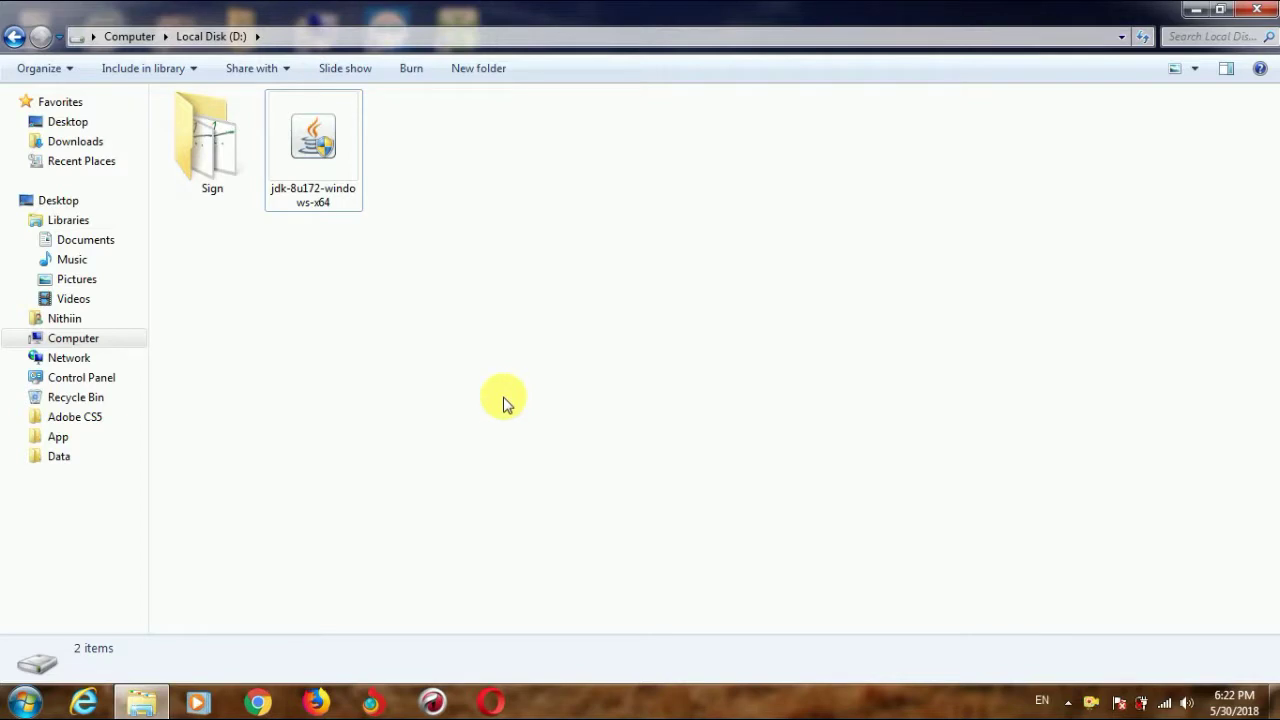
- Run the jdk-8u172-windows-x64 installer, keeping the default features and JDK and JRE destination folders, and close the completed setup
{"action": "double_click", "coordinate": [317, 170]}
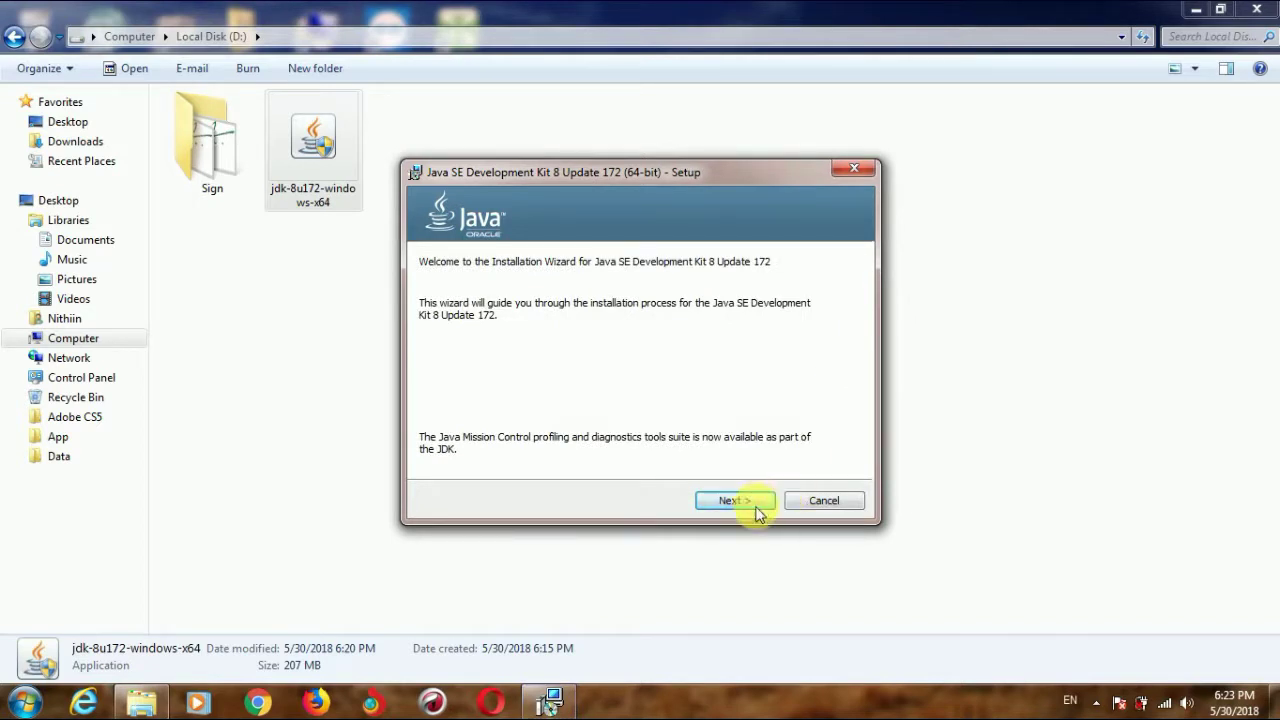
{"action": "left_click", "coordinate": [740, 501]}
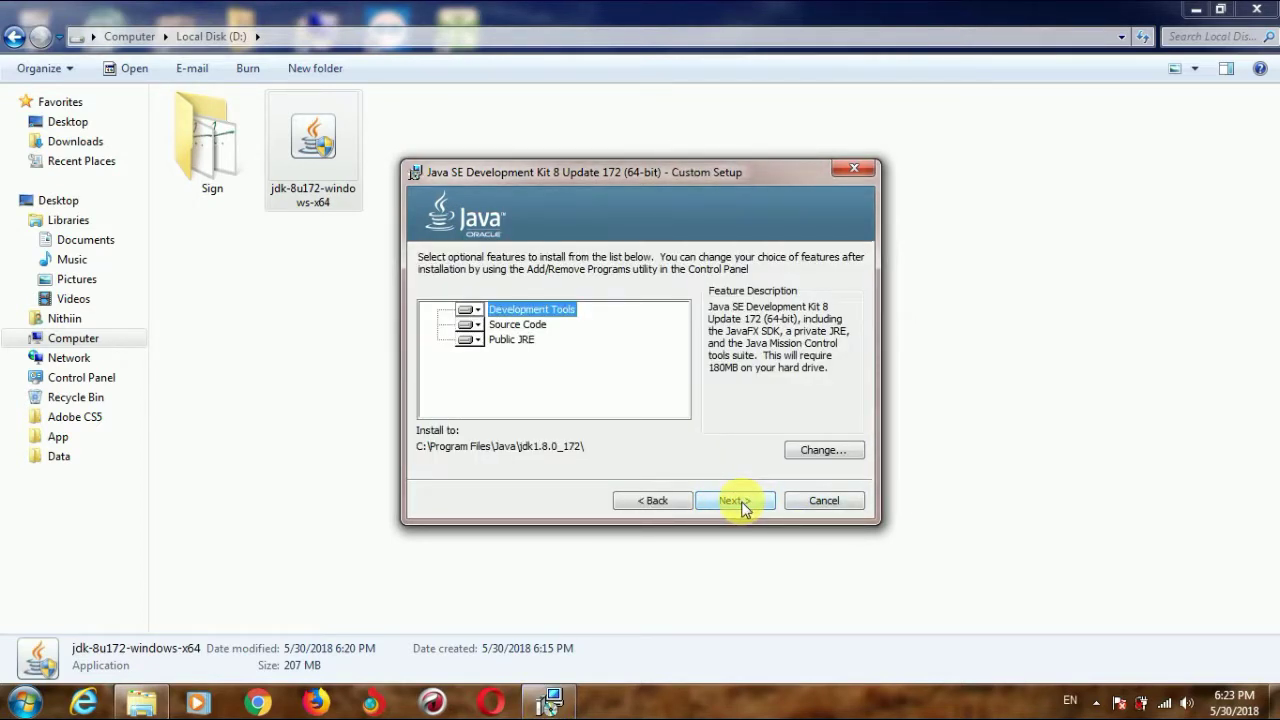
{"action": "left_click", "coordinate": [742, 502]}
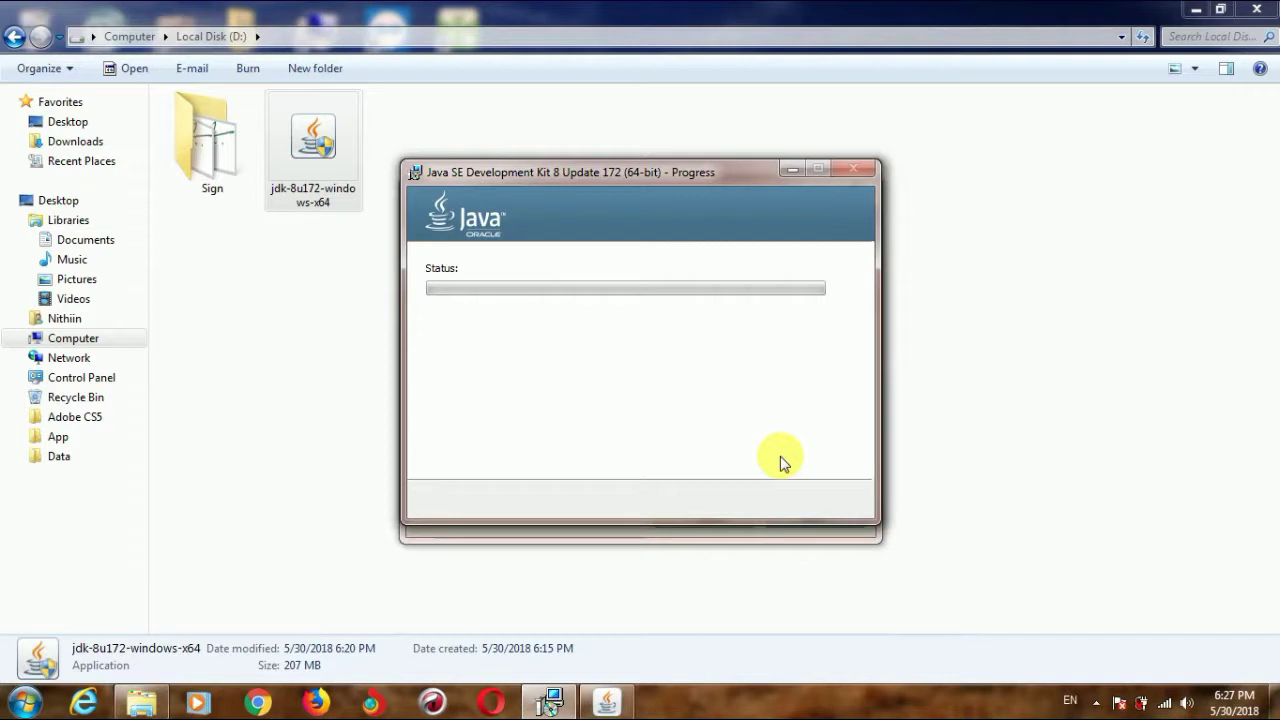
{"action": "left_click", "coordinate": [606, 700]}
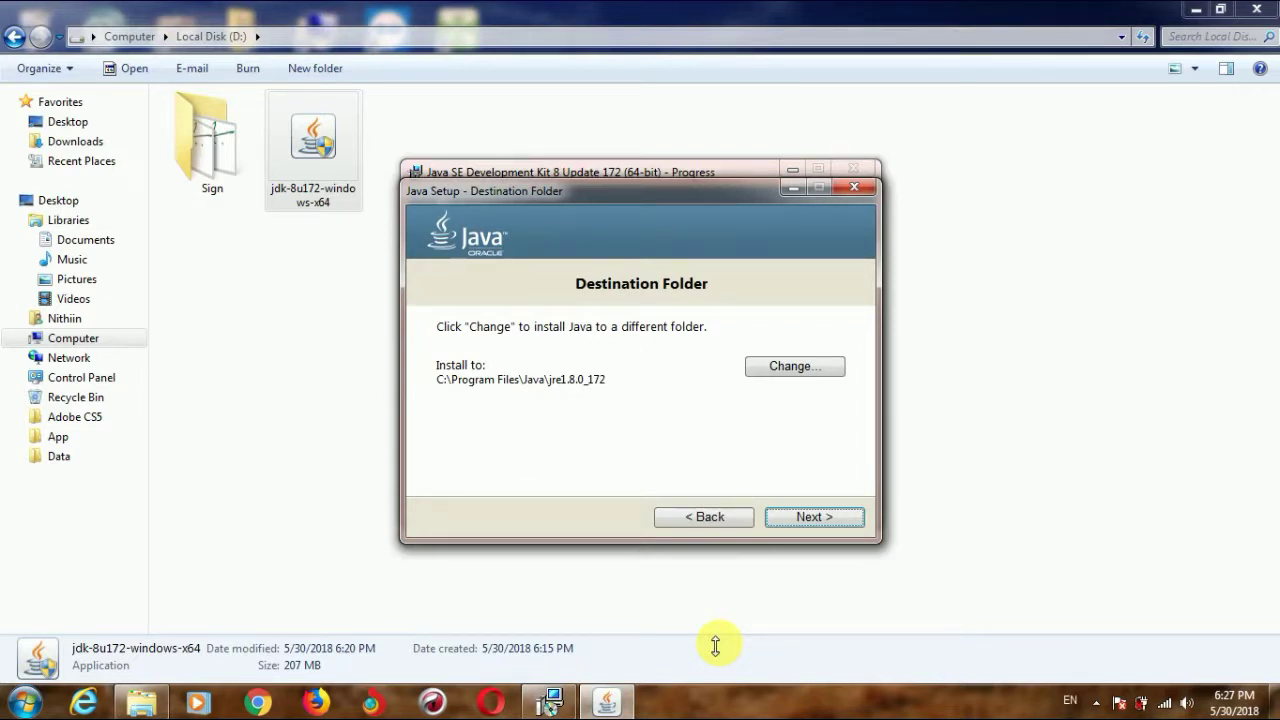
{"action": "left_click", "coordinate": [816, 522]}
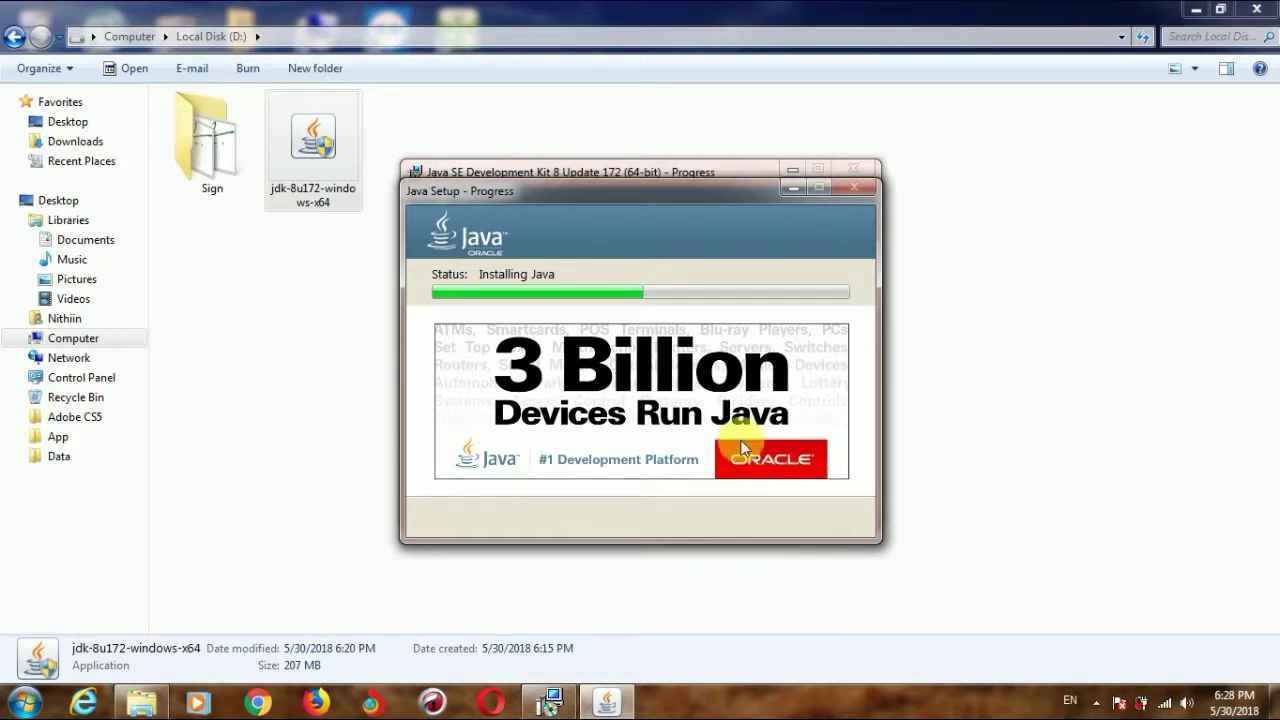
{"action": "left_click_drag", "start_coordinate": [609, 199], "coordinate": [781, 179]}
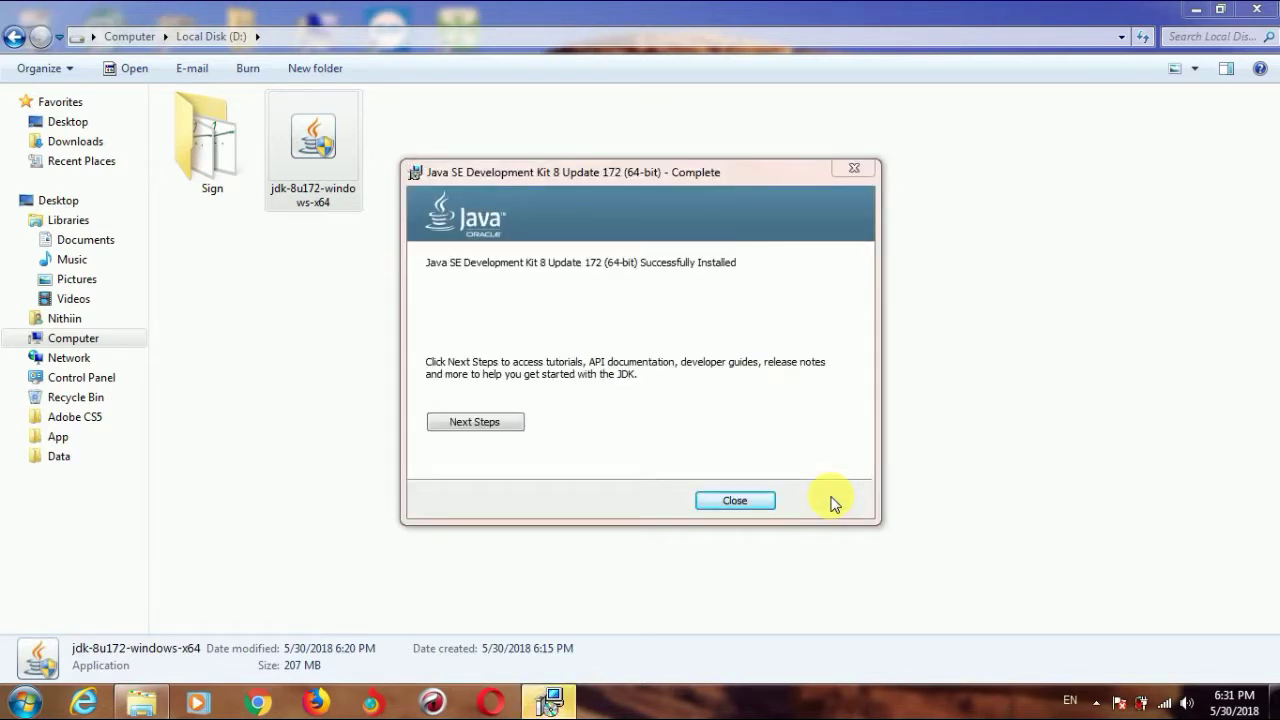
{"action": "left_click", "coordinate": [740, 503]}
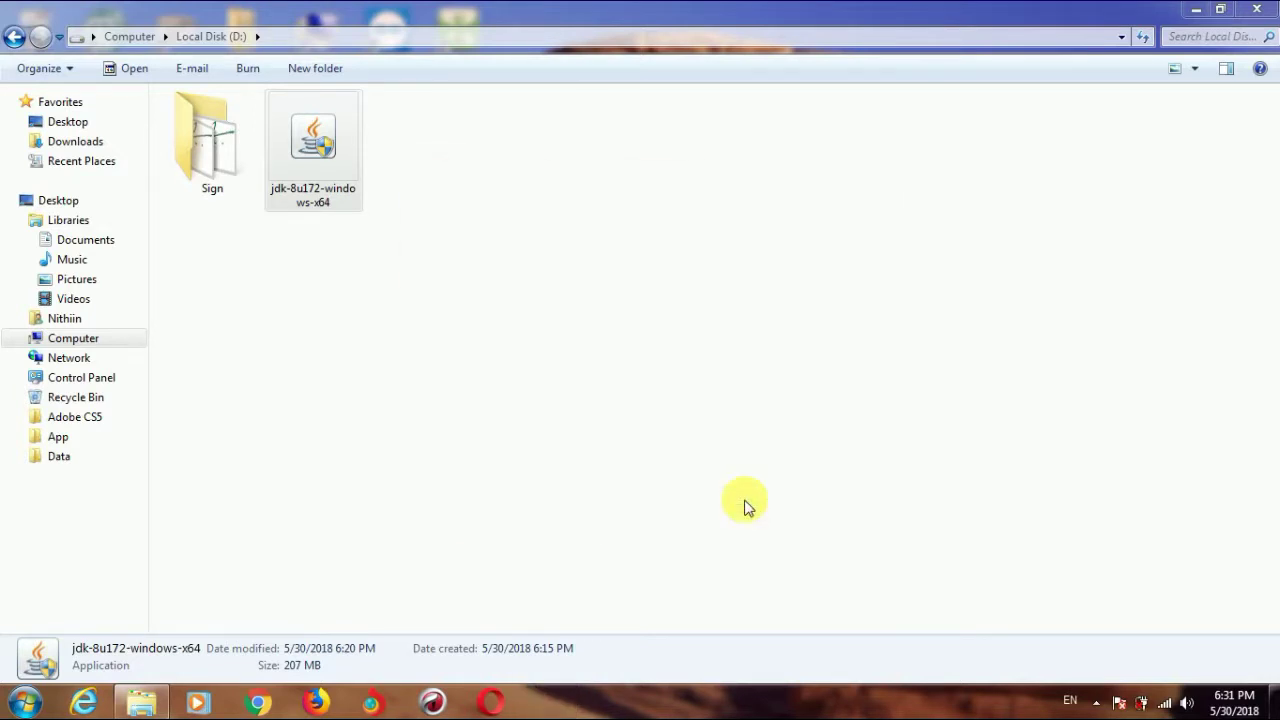
{"action": "right_click", "coordinate": [529, 284]}
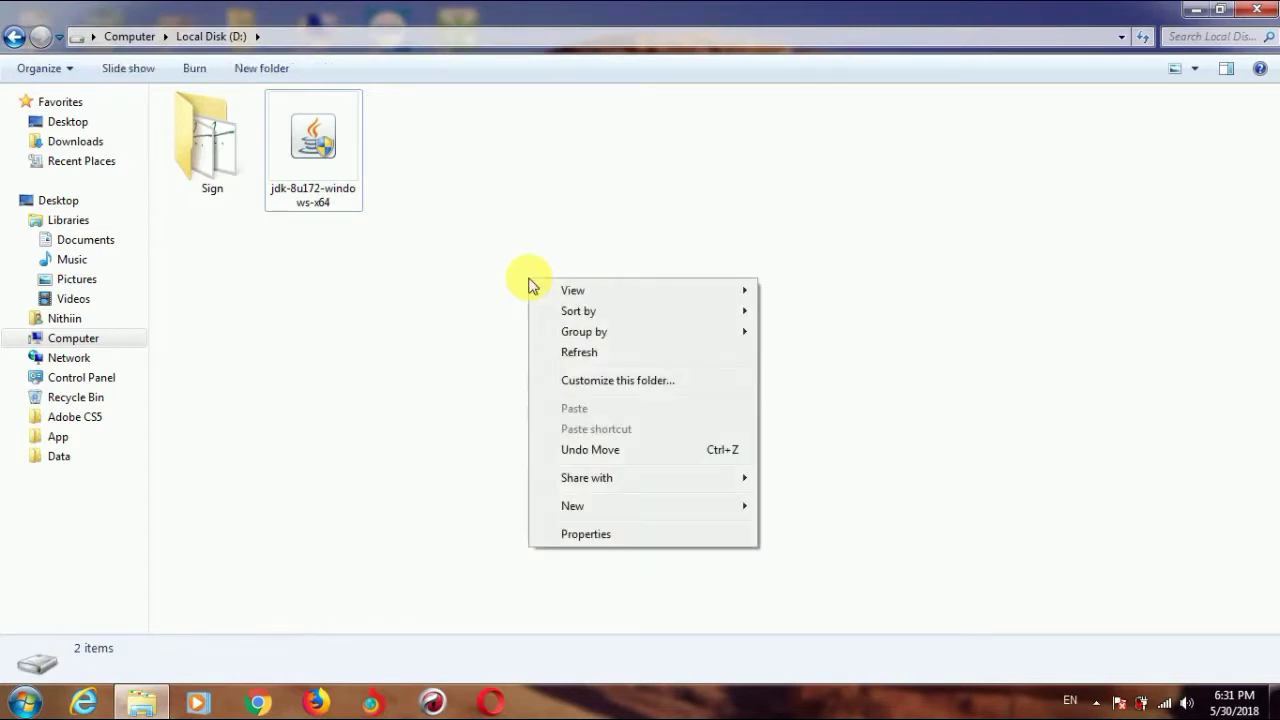
{"action": "left_click", "coordinate": [591, 356]}
{"action": "right_click", "coordinate": [506, 270]}
{"action": "left_click", "coordinate": [557, 342]}
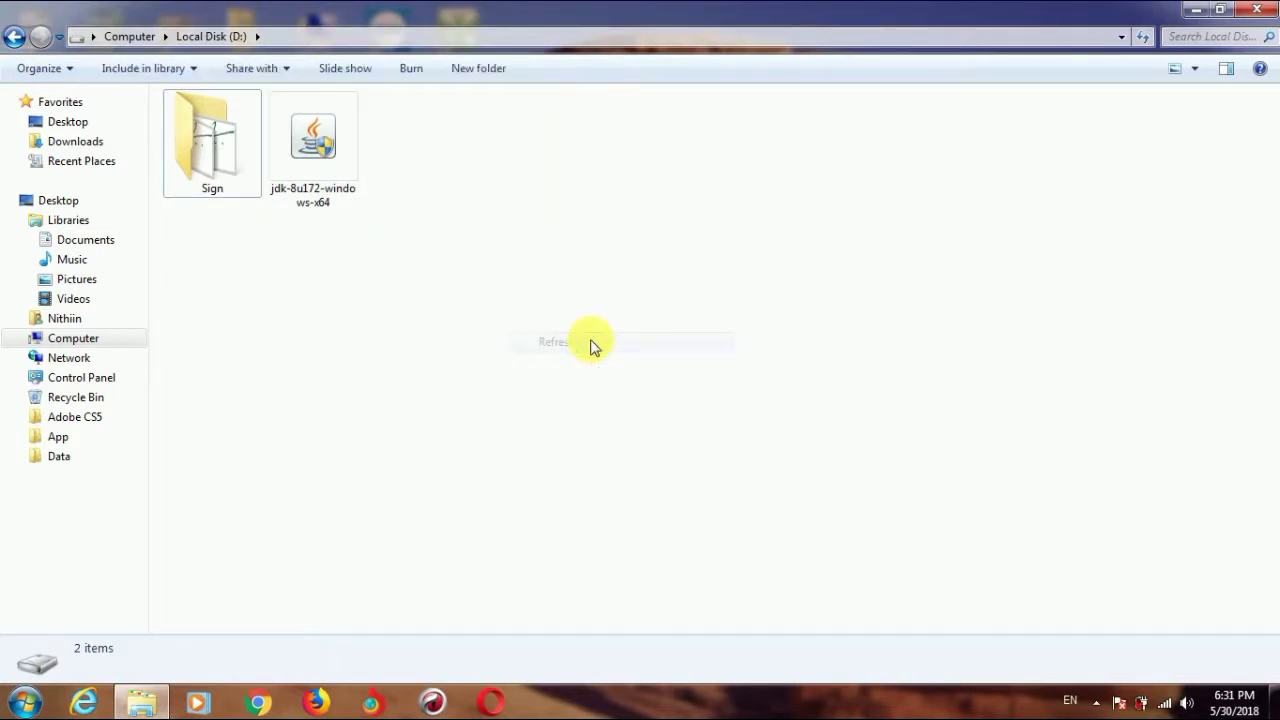
- Open the Environment Variables settings through the computer's properties and advanced system settings
{"action": "left_click", "coordinate": [24, 703]}
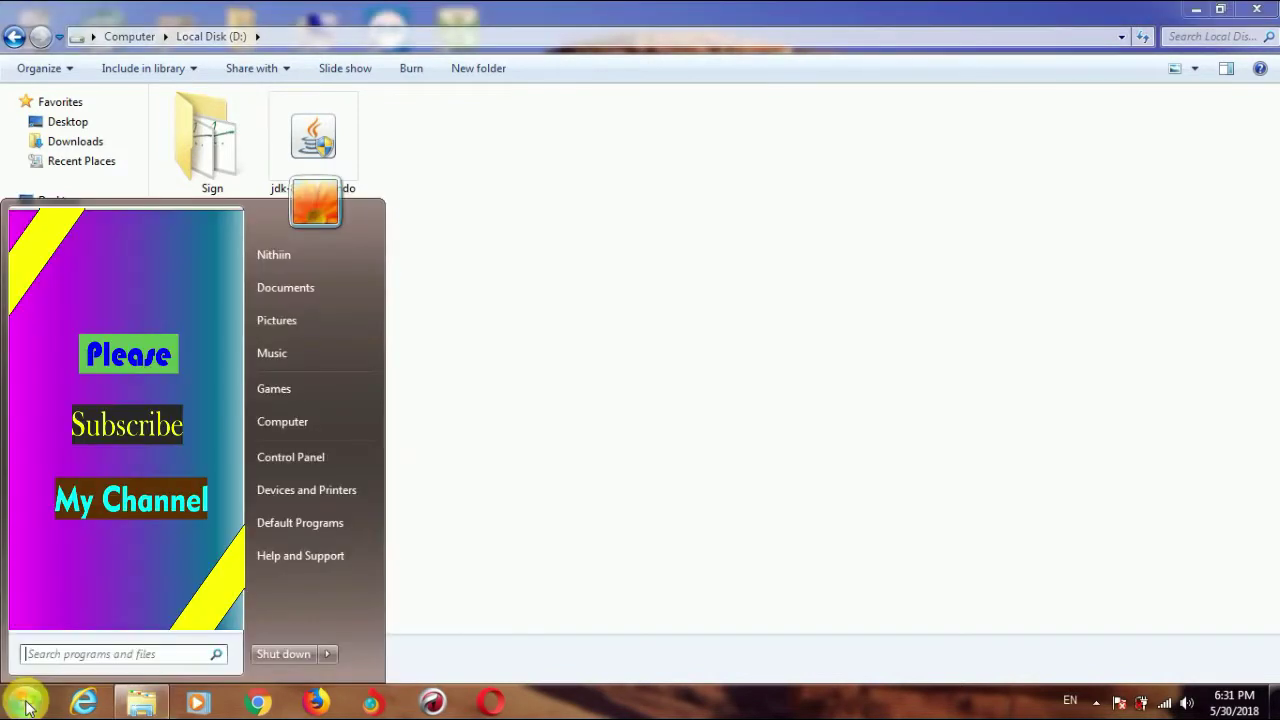
{"action": "right_click", "coordinate": [310, 421]}
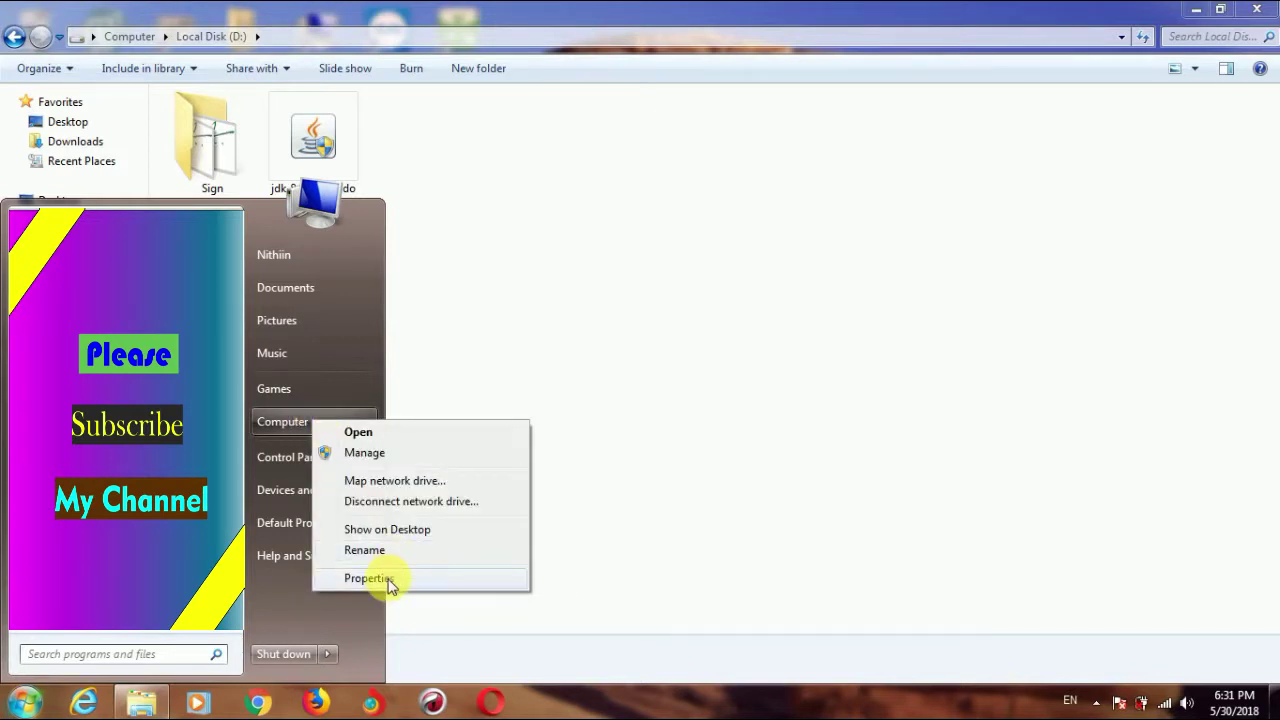
{"action": "left_click", "coordinate": [369, 578]}
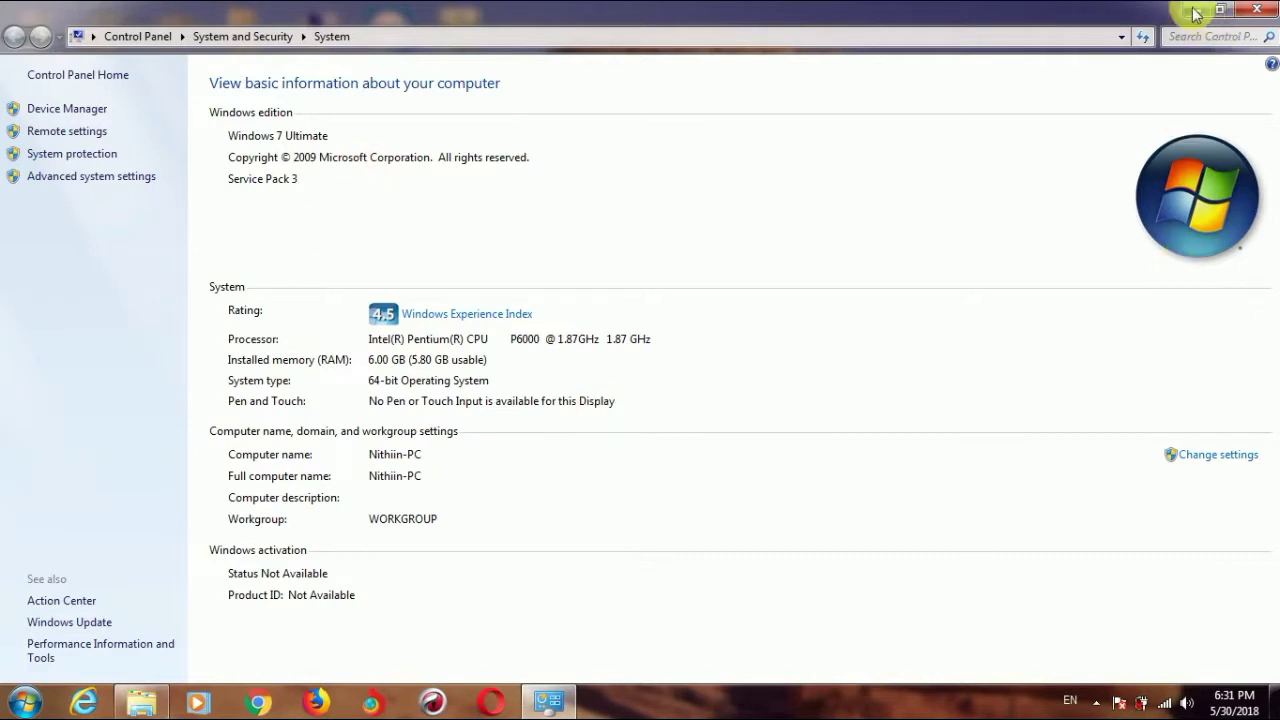
{"action": "left_click", "coordinate": [92, 180]}
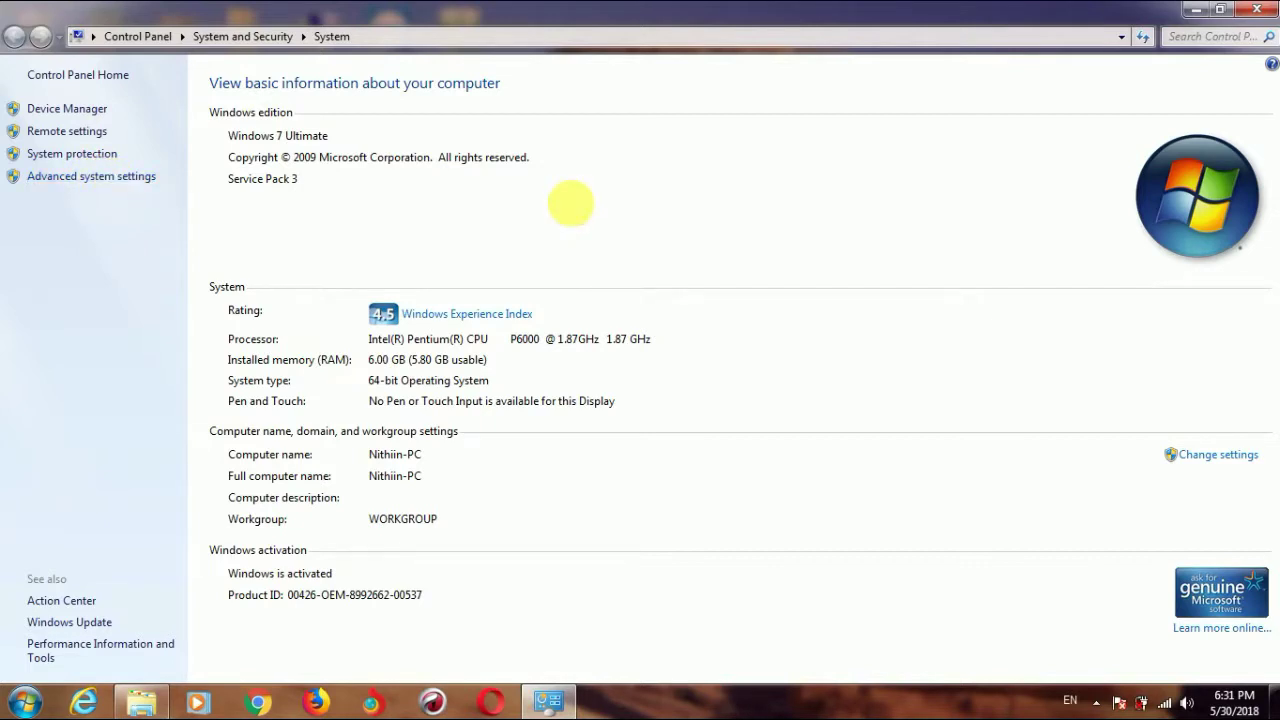
{"action": "left_click", "coordinate": [512, 532]}
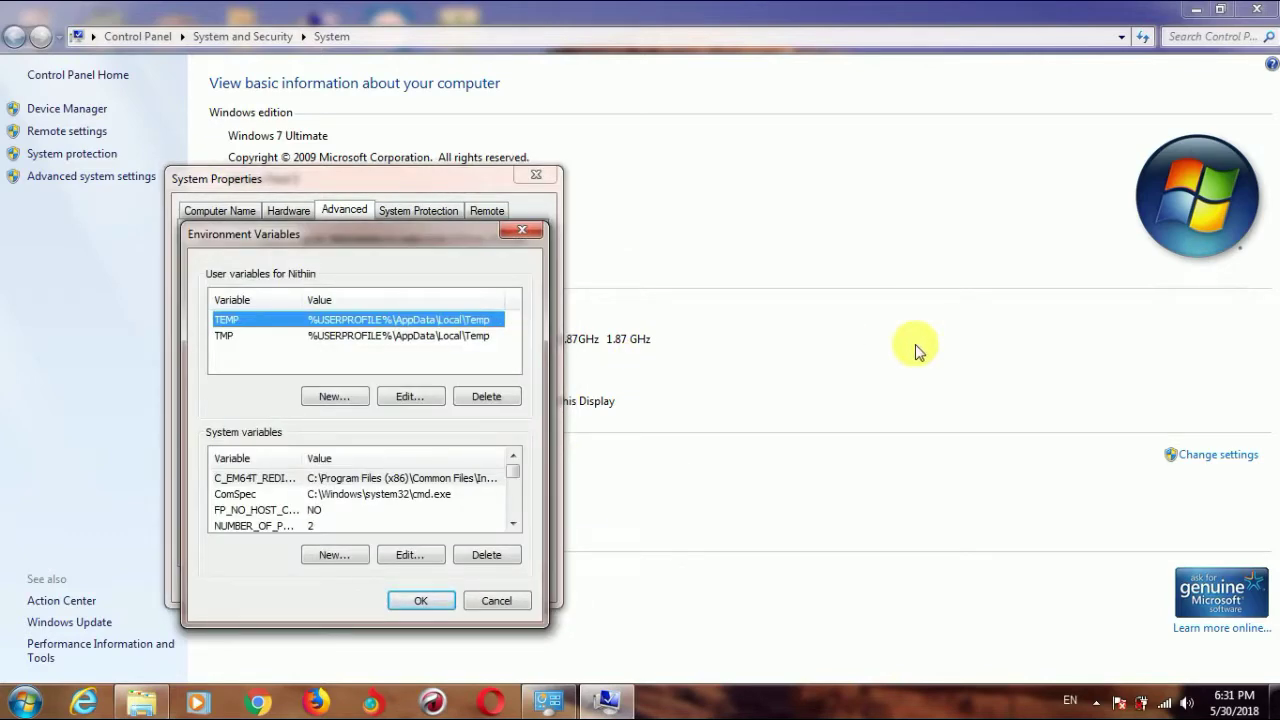
- Browse to the folder C:\Program Files\Java\jdk1.8.0_172\bin in a file window
{"action": "left_click", "coordinate": [24, 702]}
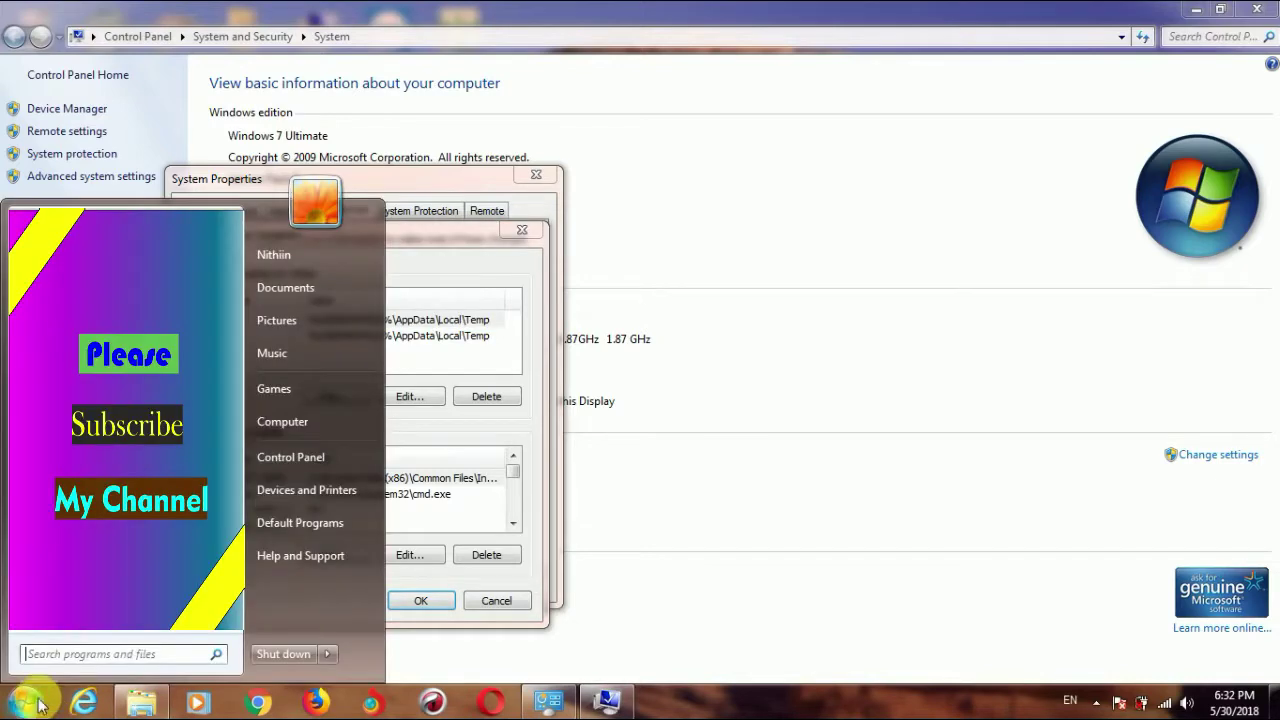
{"action": "left_click", "coordinate": [324, 421]}
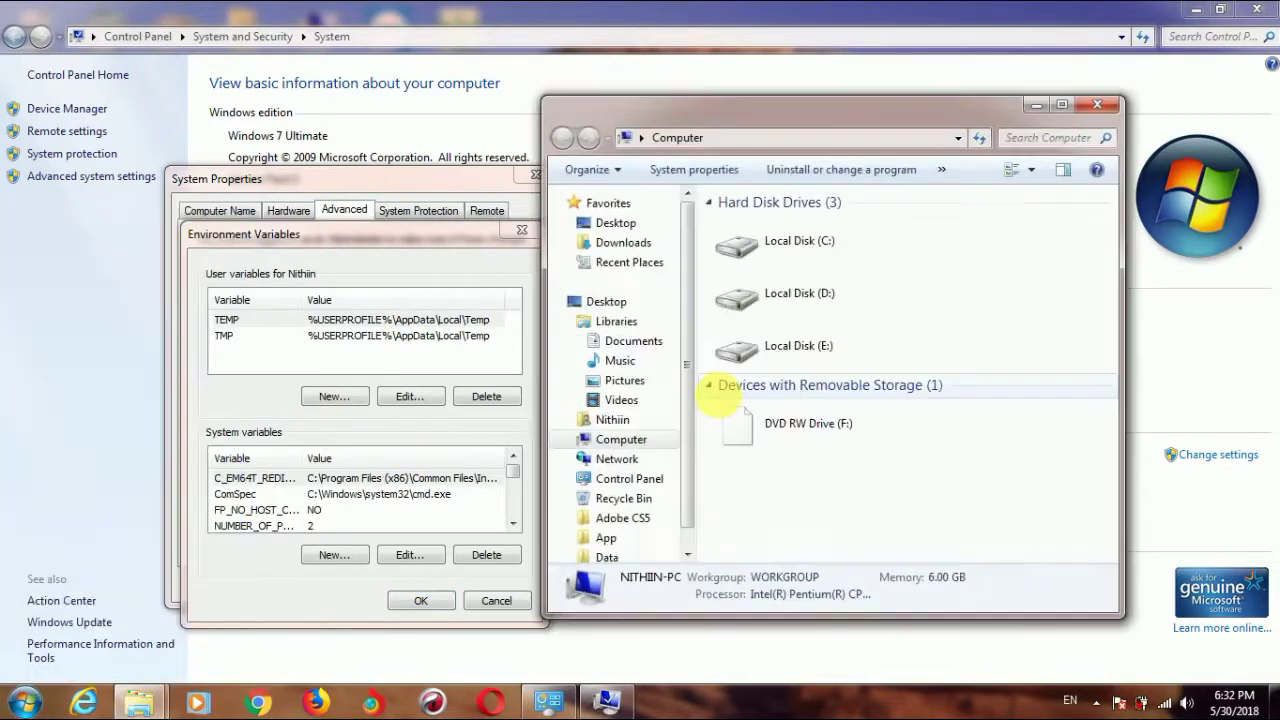
{"action": "double_click", "coordinate": [814, 240]}
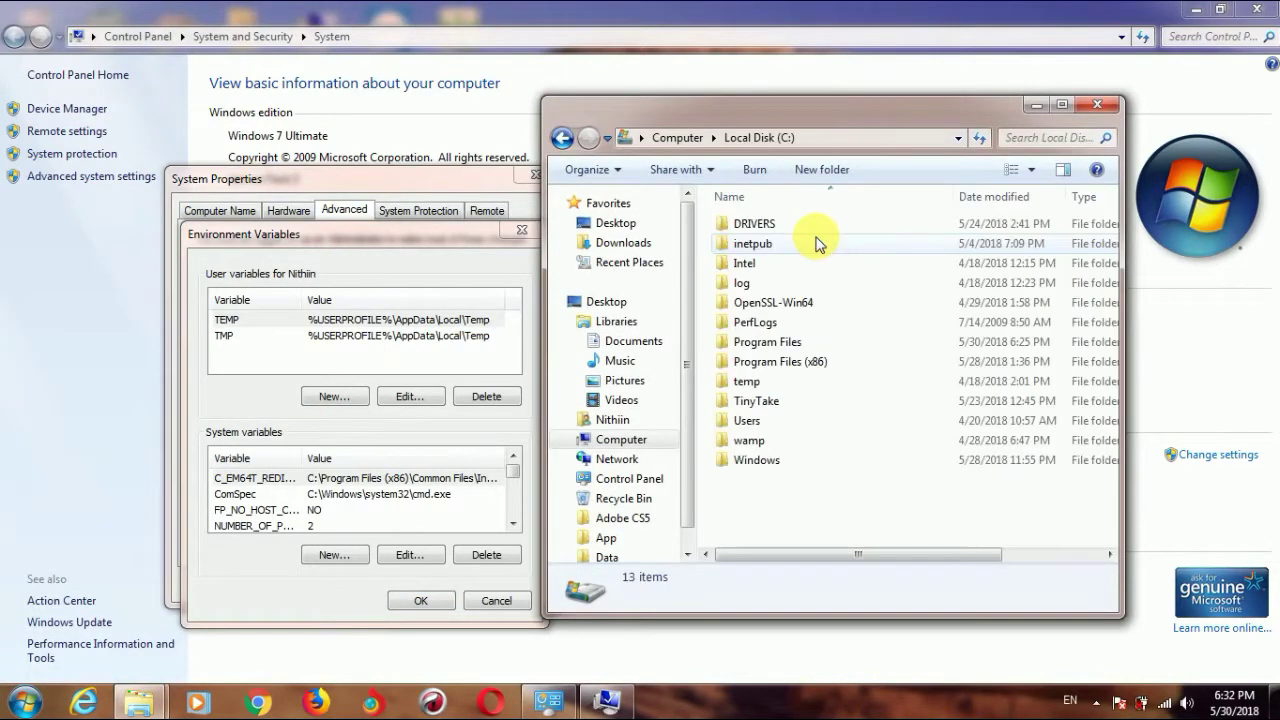
{"action": "double_click", "coordinate": [808, 341]}
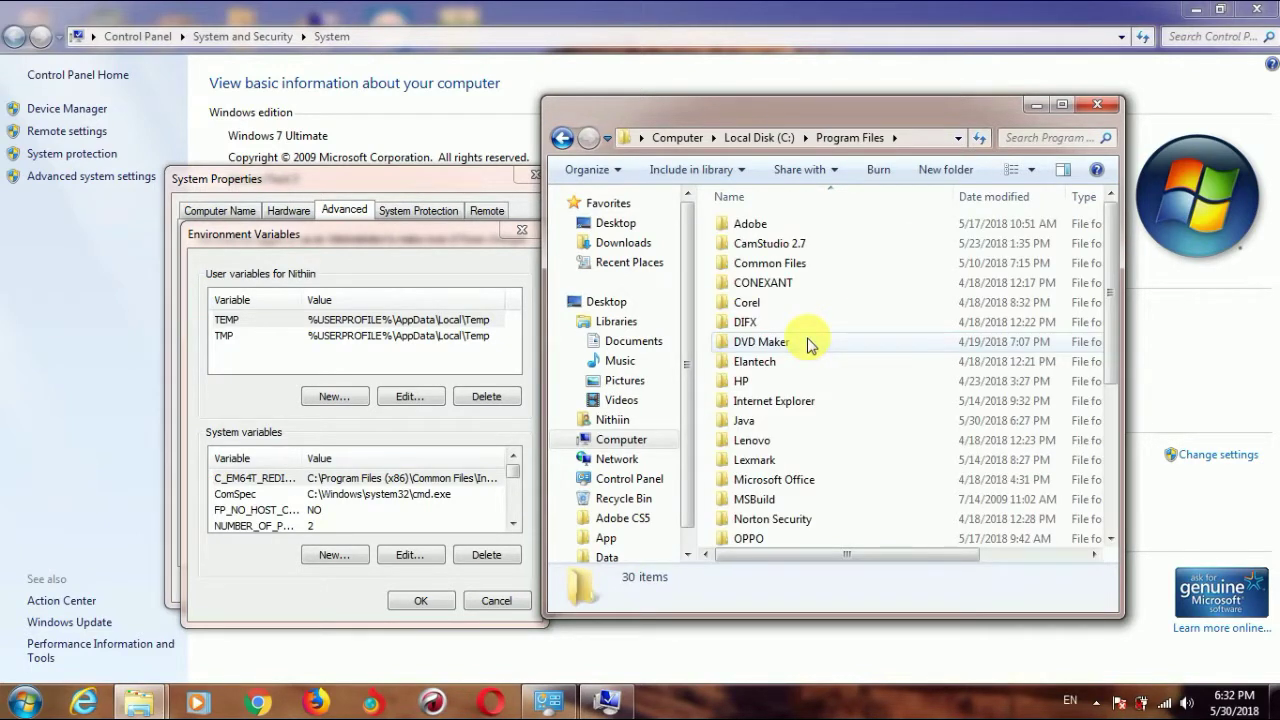
{"action": "double_click", "coordinate": [792, 422]}
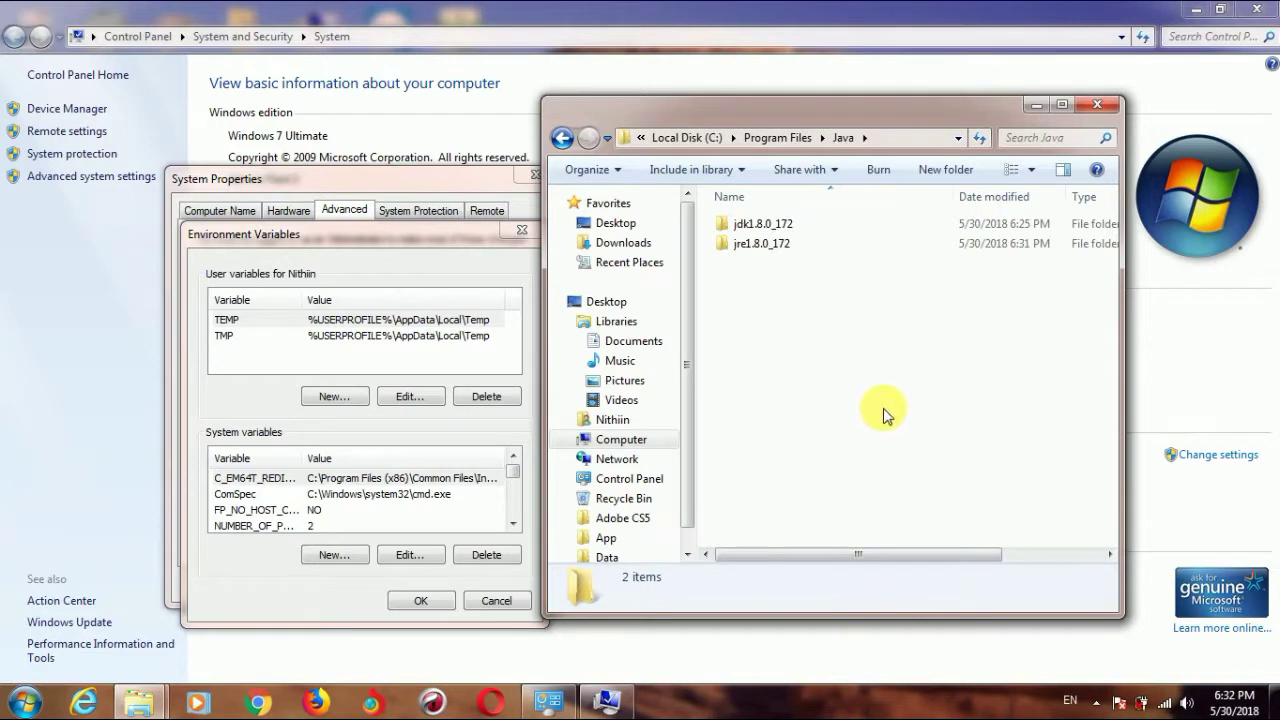
{"action": "double_click", "coordinate": [824, 222]}
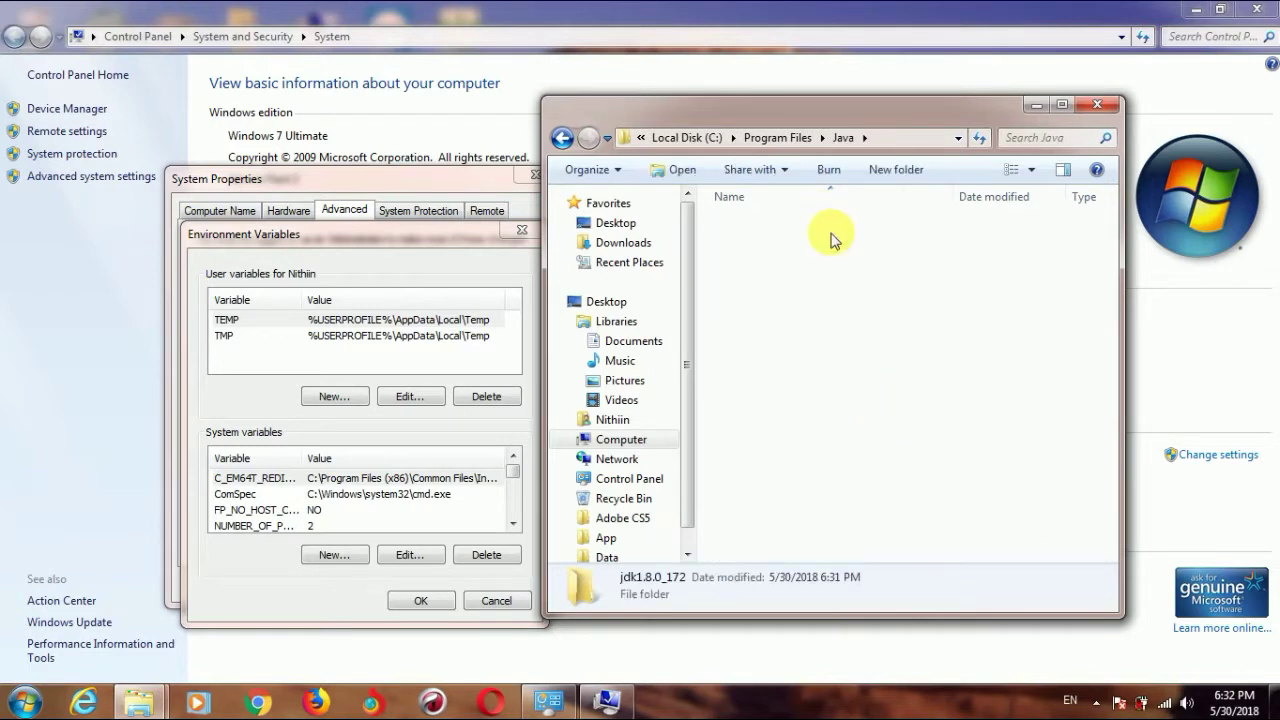
{"action": "double_click", "coordinate": [802, 227]}
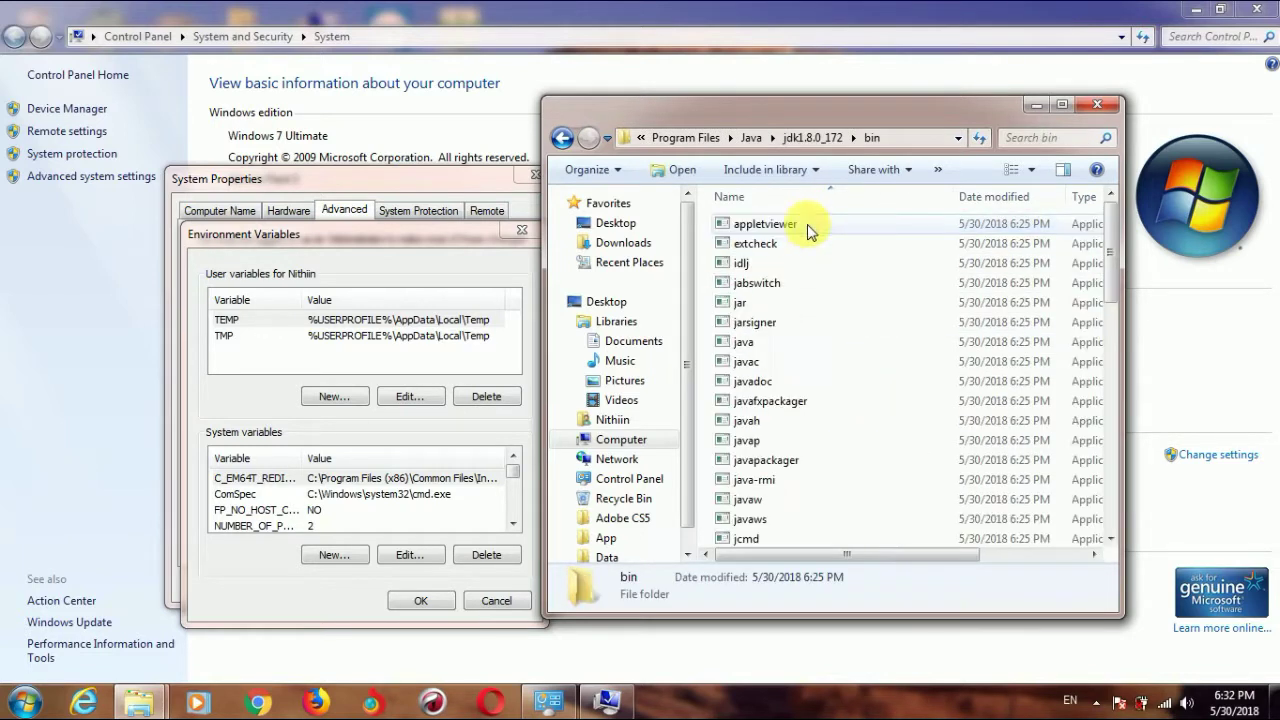
- Copy the full path of the JDK's bin folder and minimize the file window
{"action": "left_click", "coordinate": [912, 143]}
{"action": "key", "text": "ctrl+c"}
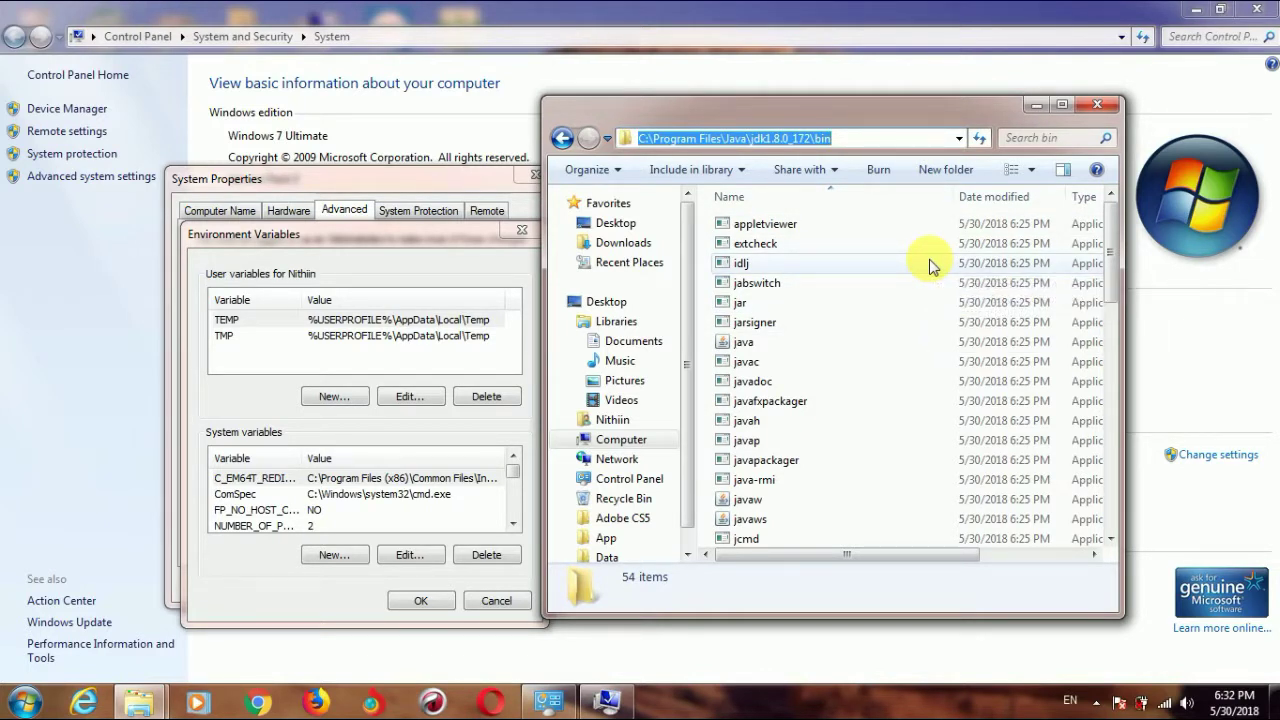
{"action": "left_click", "coordinate": [1036, 104]}
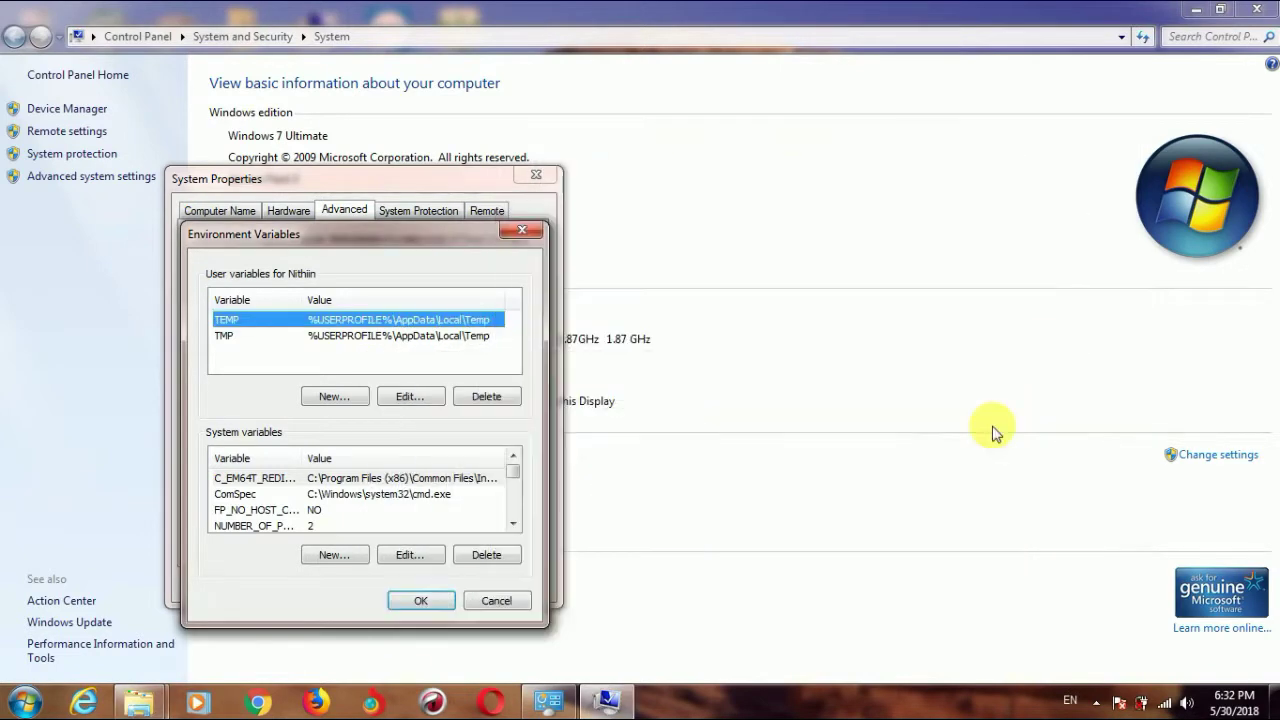
- Create a user variable named path with the value C:\Program Files\Java\jdk1.8.0_172\bin
{"action": "left_click", "coordinate": [336, 397]}
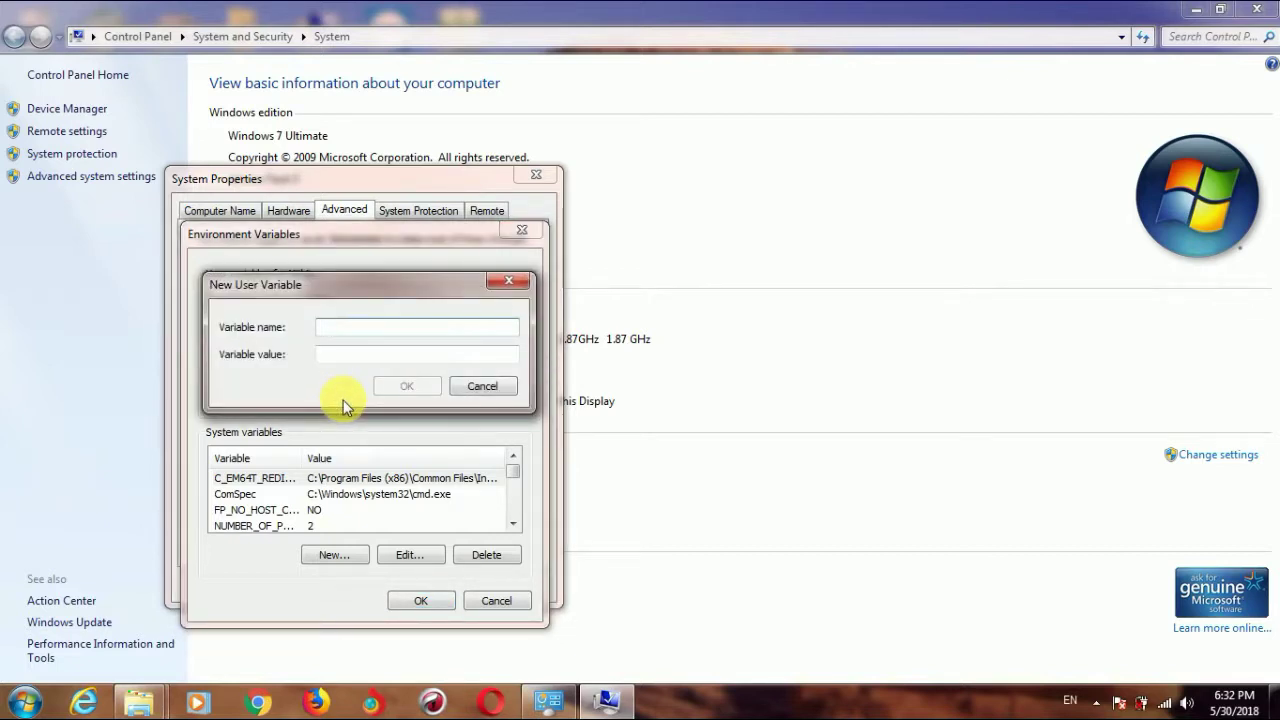
{"action": "left_click_drag", "start_coordinate": [371, 286], "coordinate": [689, 246]}
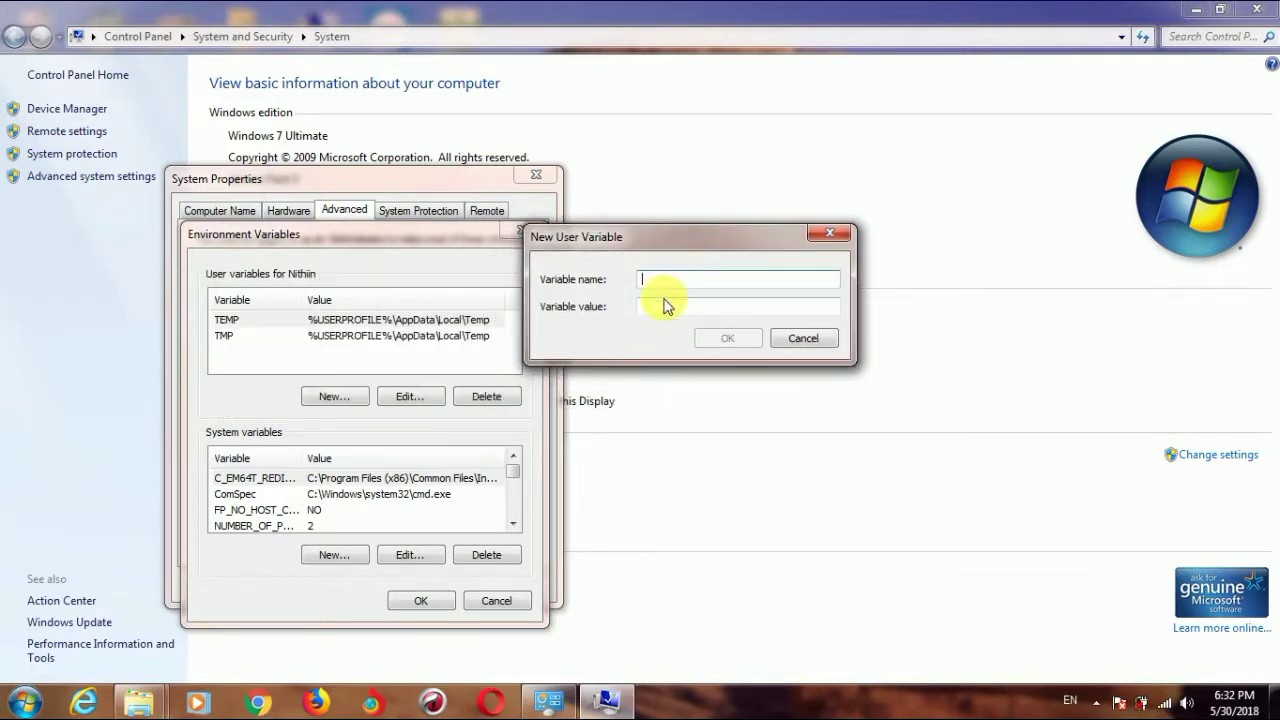
{"action": "type", "text": "path"}
{"action": "left_click", "coordinate": [662, 306]}
{"action": "key", "text": "ctrl+v"}
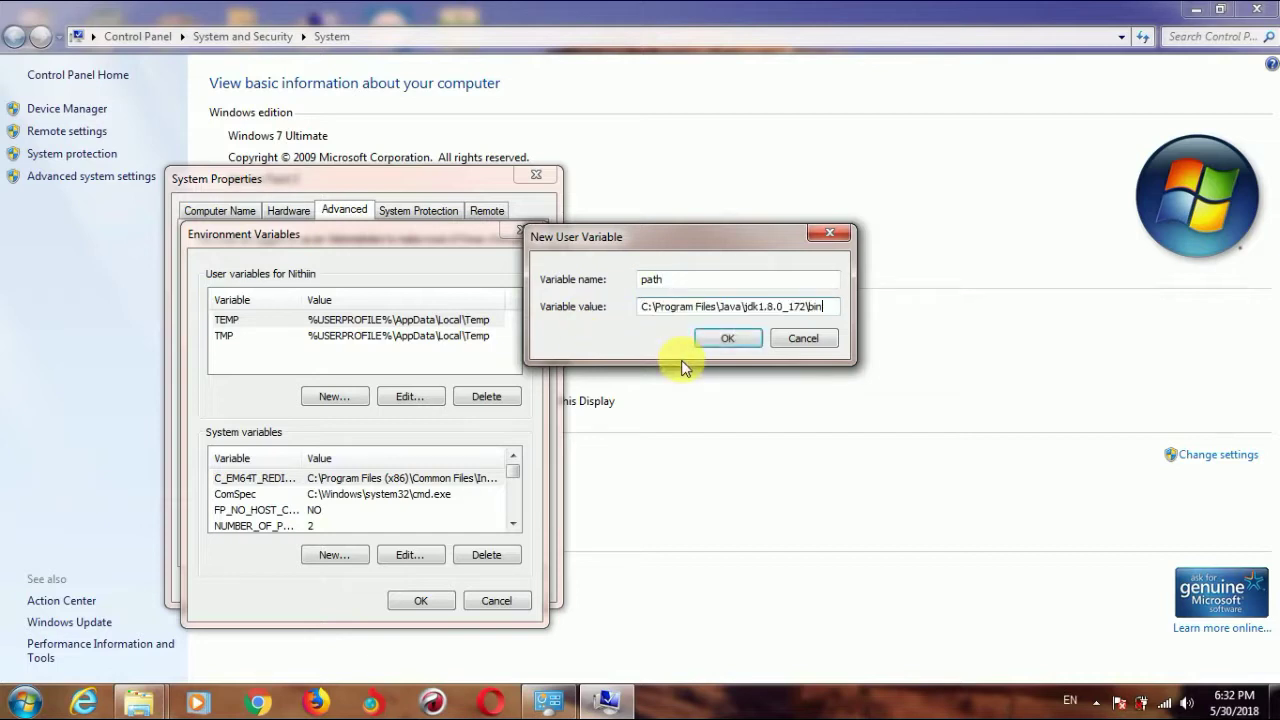
{"action": "left_click", "coordinate": [733, 340]}
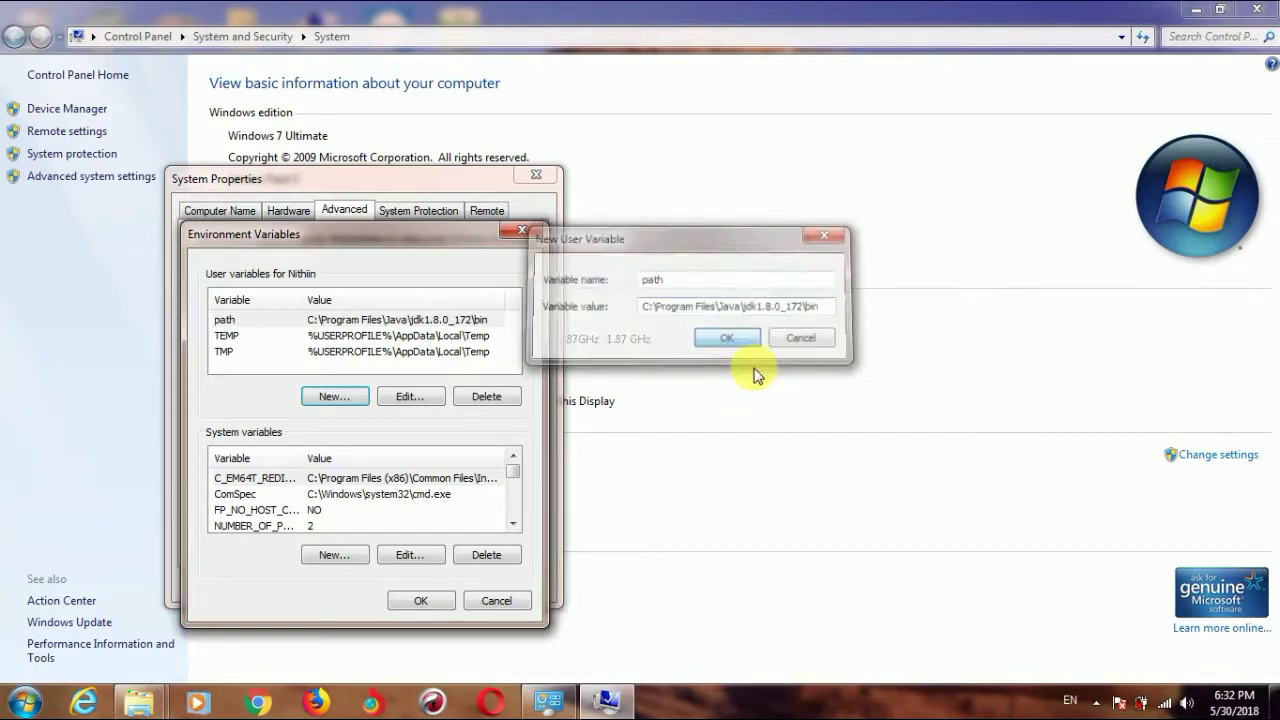
- Create a system variable named path with the value C:\Program Files\Java\jdk1.8.0_172\bin
{"action": "left_click", "coordinate": [340, 558]}
{"action": "left_click_drag", "start_coordinate": [443, 294], "coordinate": [869, 266]}
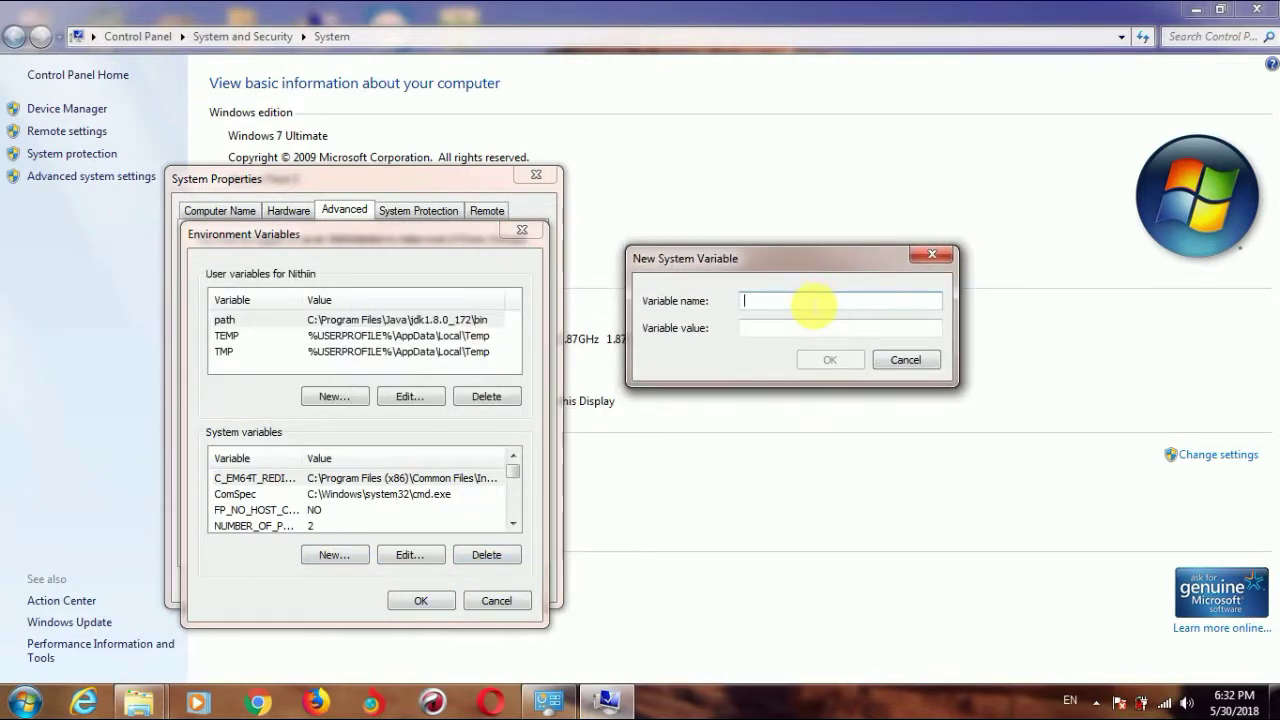
{"action": "type", "text": "path"}
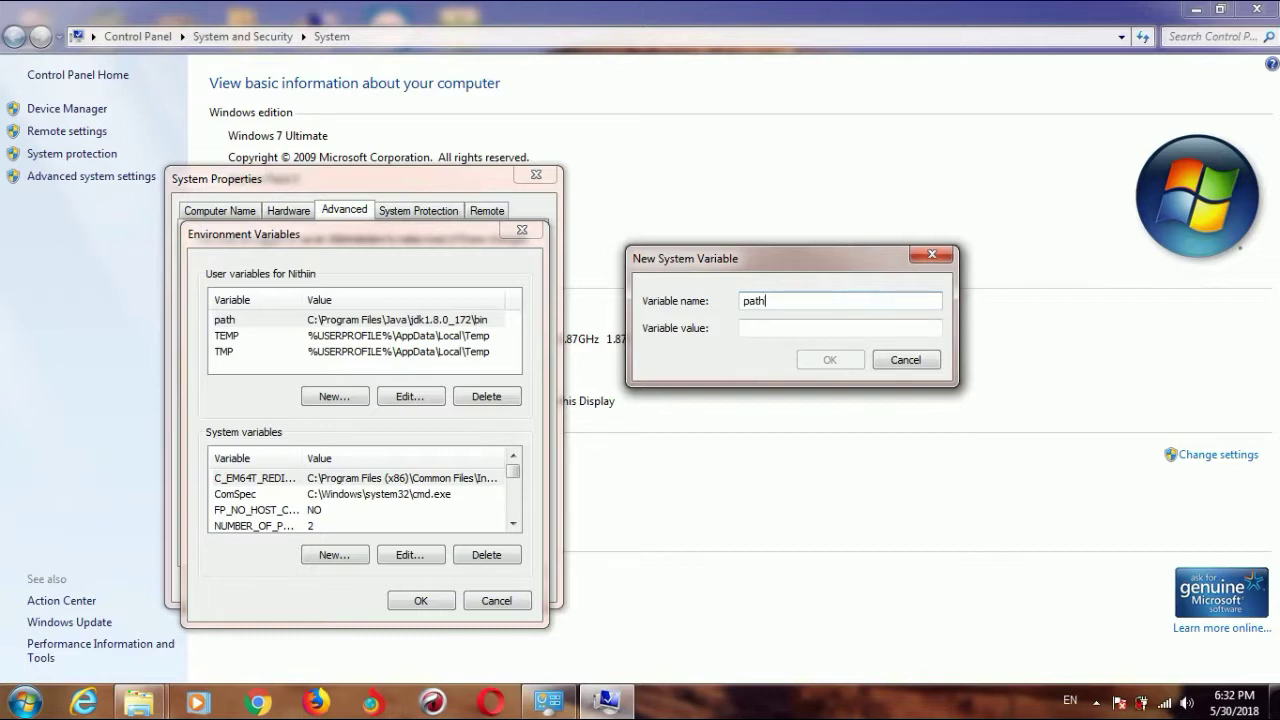
{"action": "left_click", "coordinate": [749, 329]}
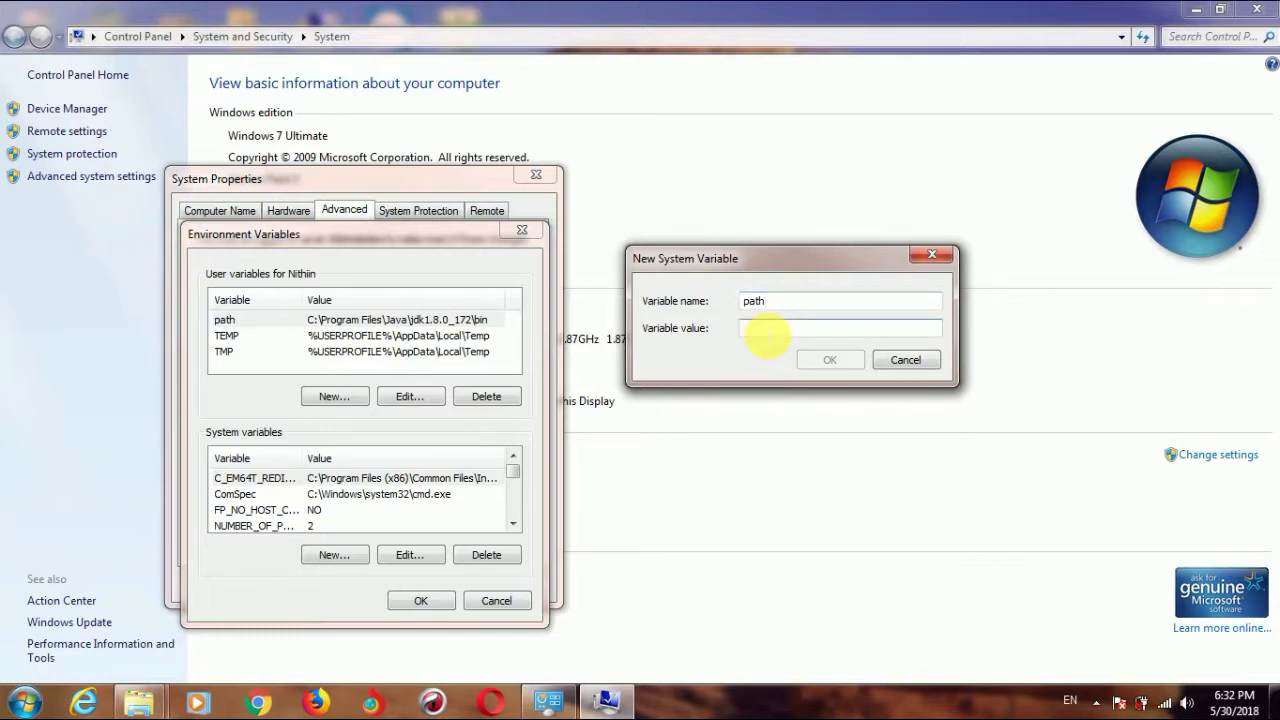
{"action": "right_click", "coordinate": [762, 332]}
{"action": "left_click", "coordinate": [806, 410]}
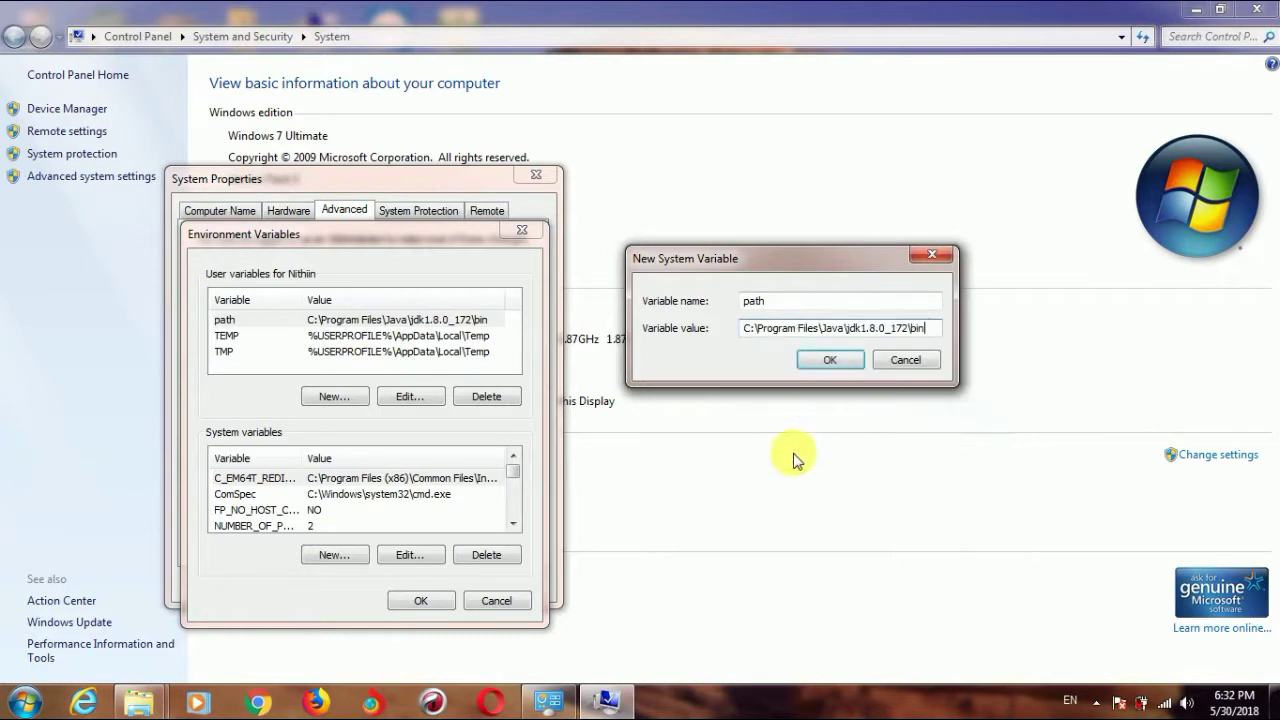
{"action": "left_click", "coordinate": [830, 360]}
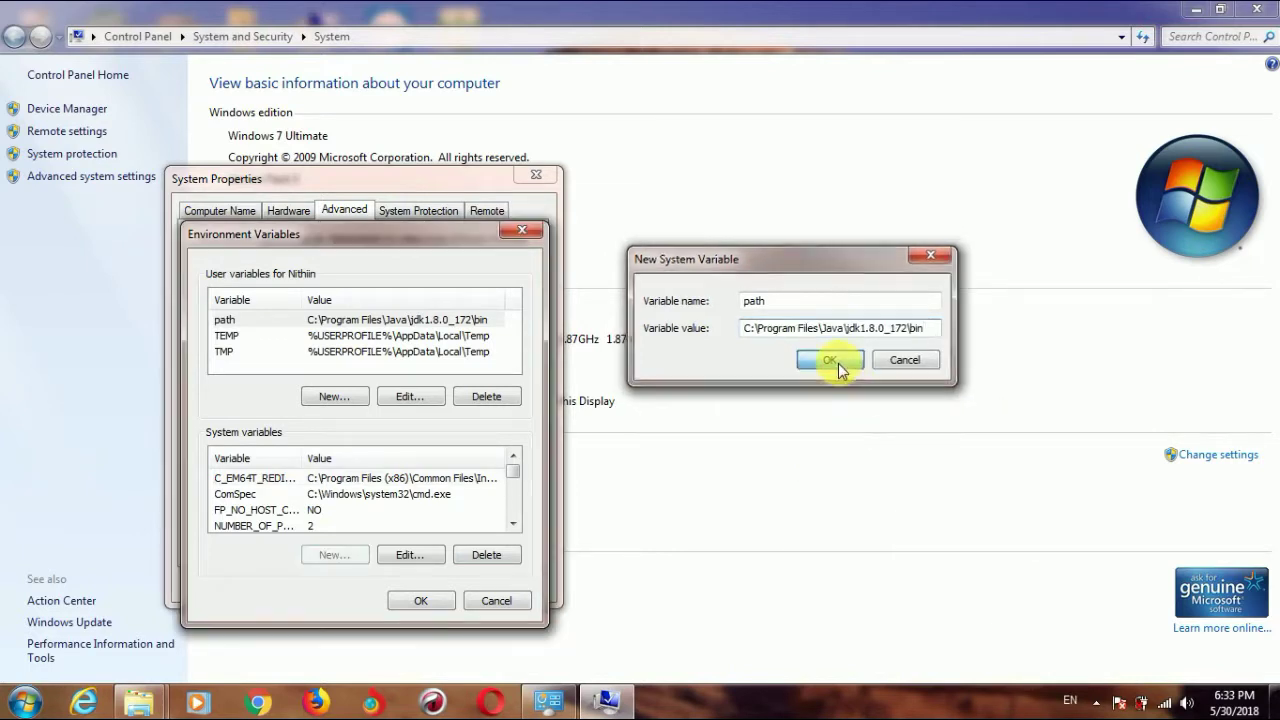
- Accept the environment variable changes and system properties, and close the System window
{"action": "left_click", "coordinate": [420, 605]}
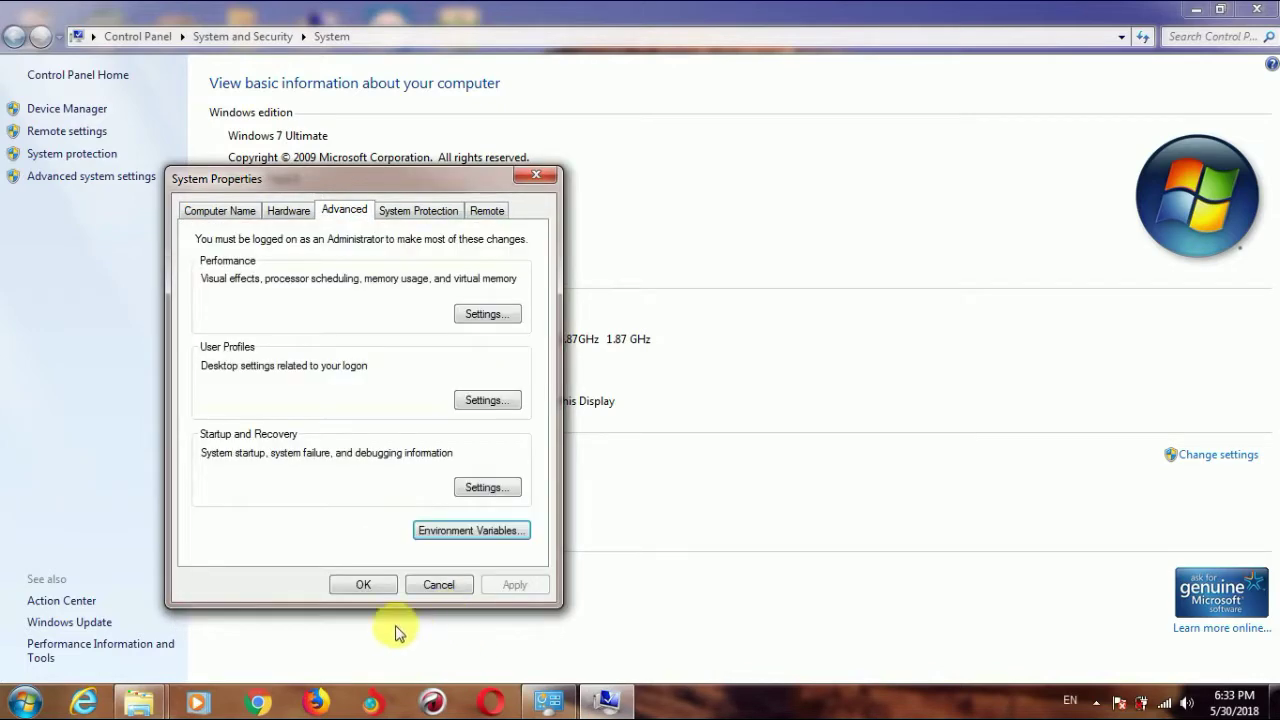
{"action": "left_click", "coordinate": [377, 591]}
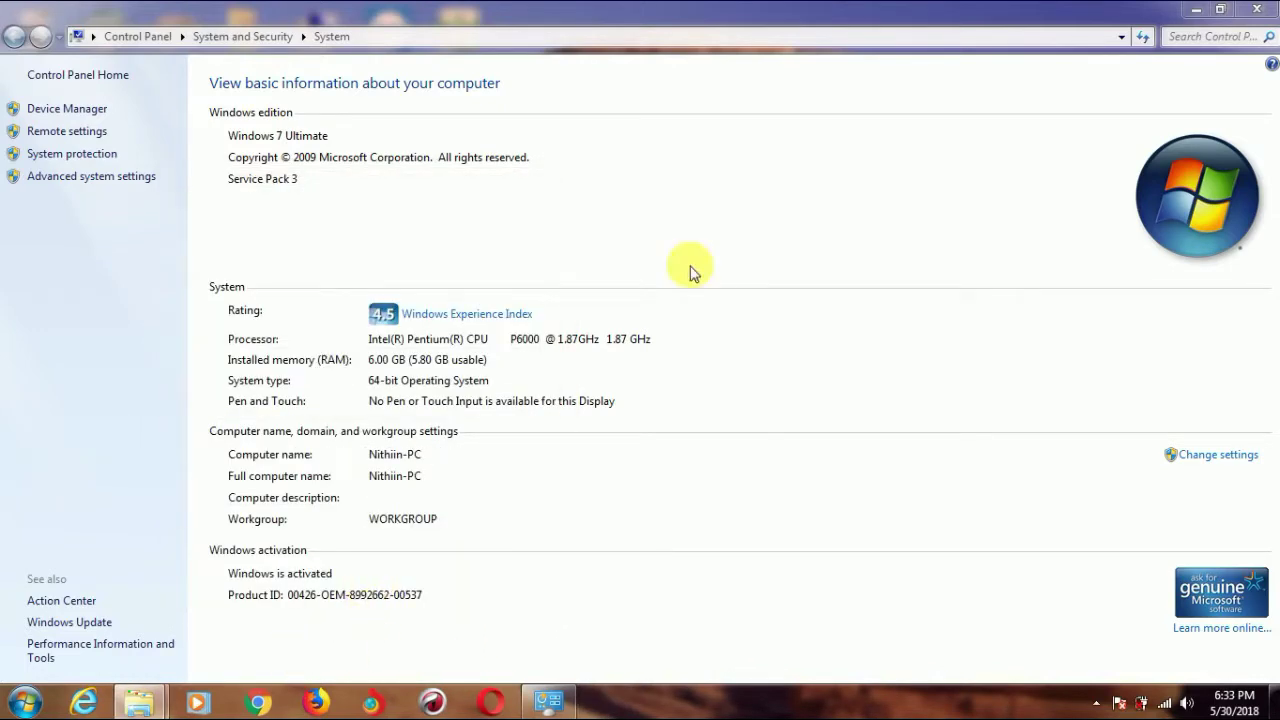
{"action": "left_click", "coordinate": [1257, 12]}
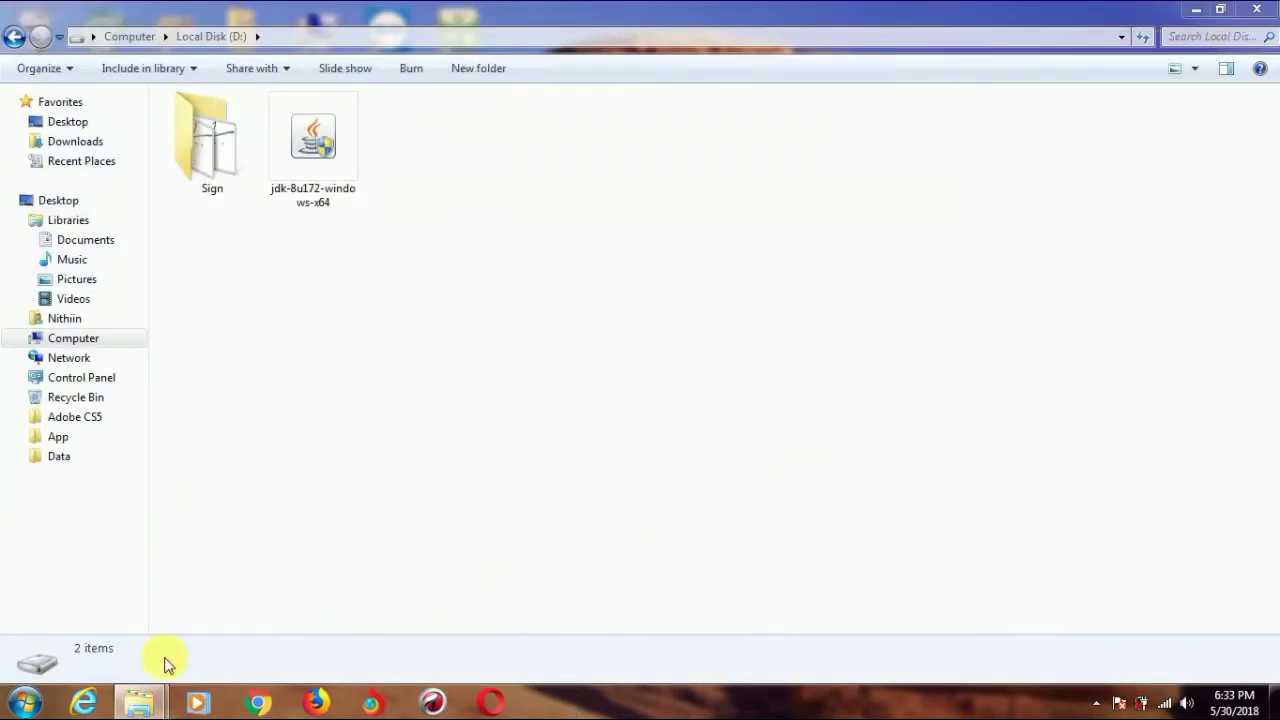
{"action": "left_click", "coordinate": [24, 705]}
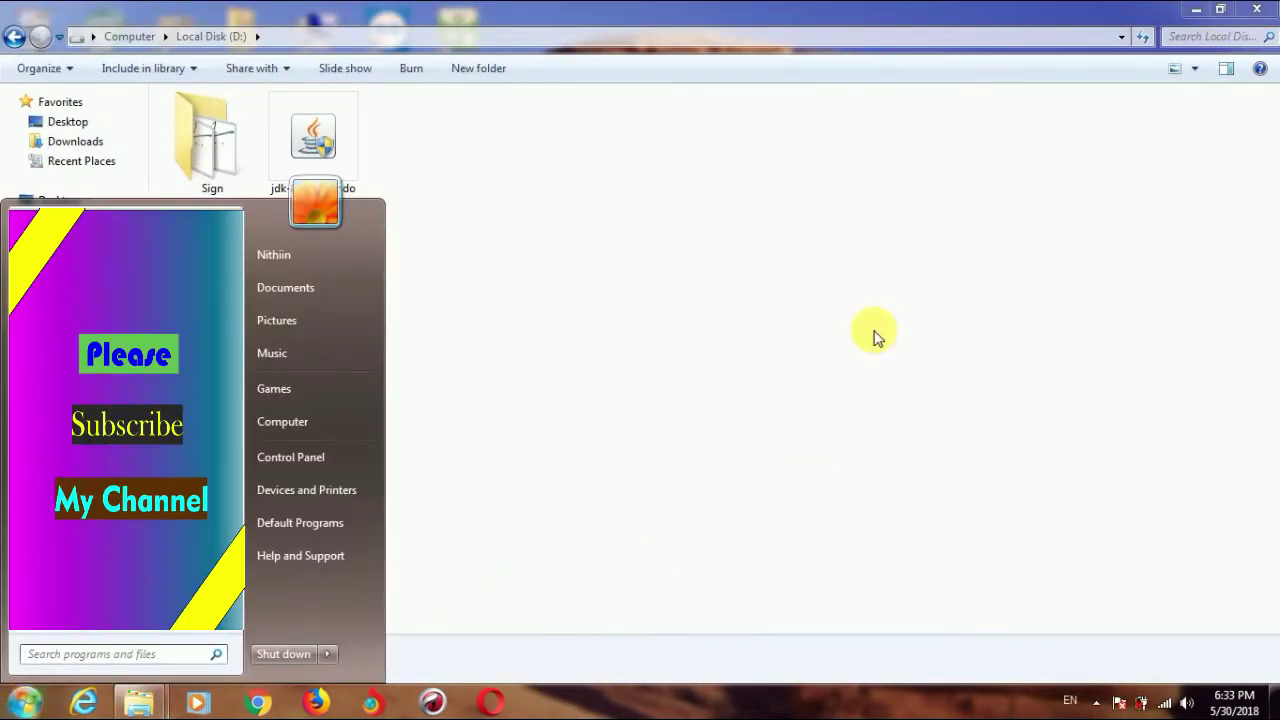
{"action": "left_click", "coordinate": [878, 333]}
{"action": "right_click", "coordinate": [878, 333]}
{"action": "left_click", "coordinate": [924, 398]}
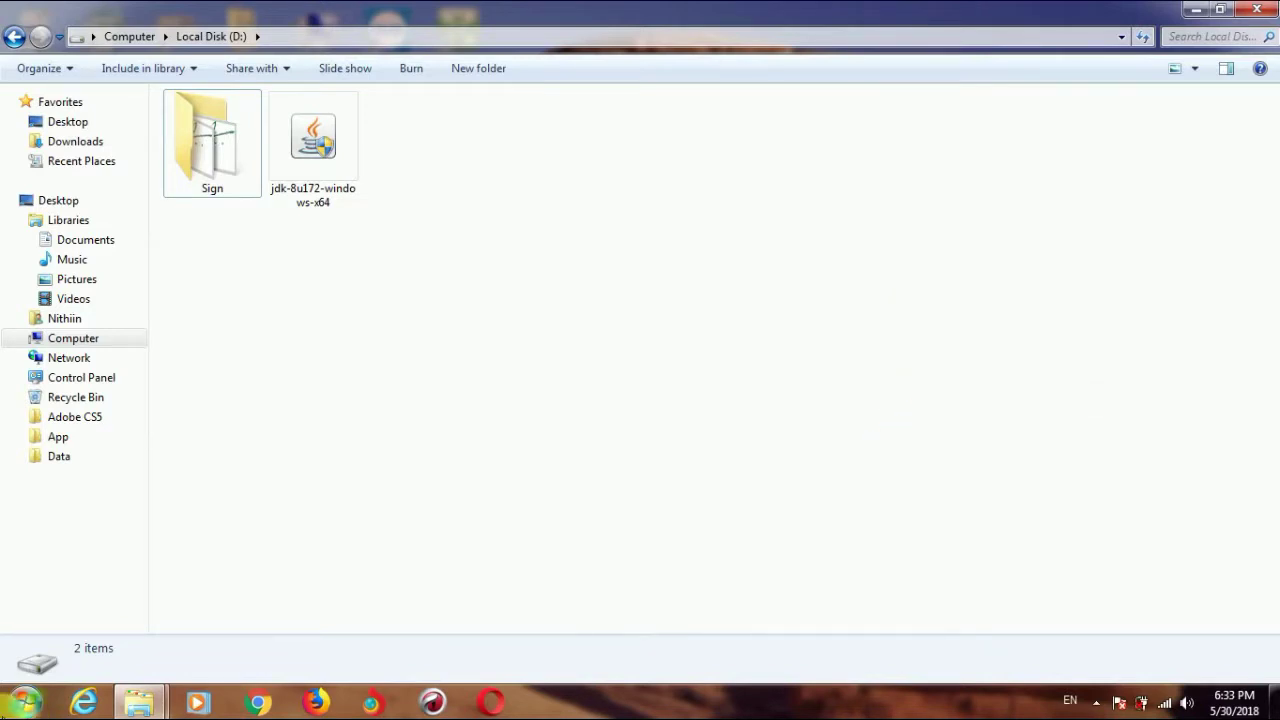
- Search for cmd and open the command prompt as administrator
{"action": "left_click", "coordinate": [24, 705]}
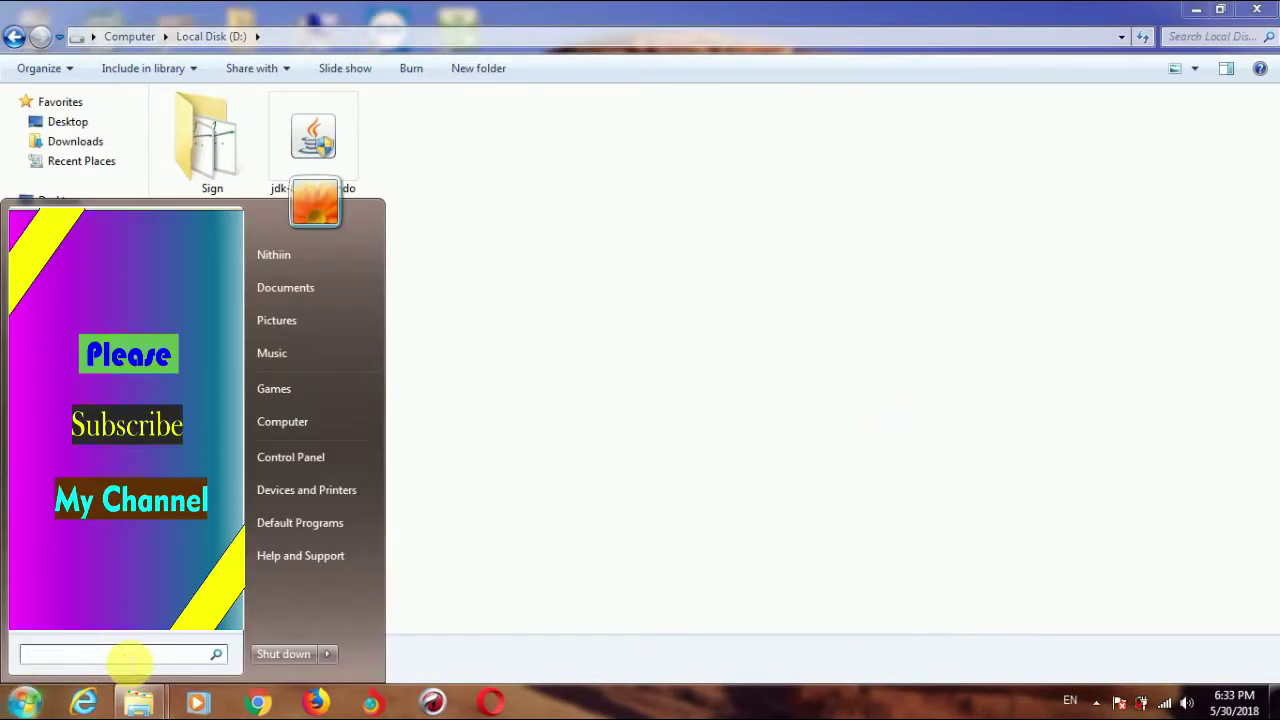
{"action": "type", "text": "cmd"}
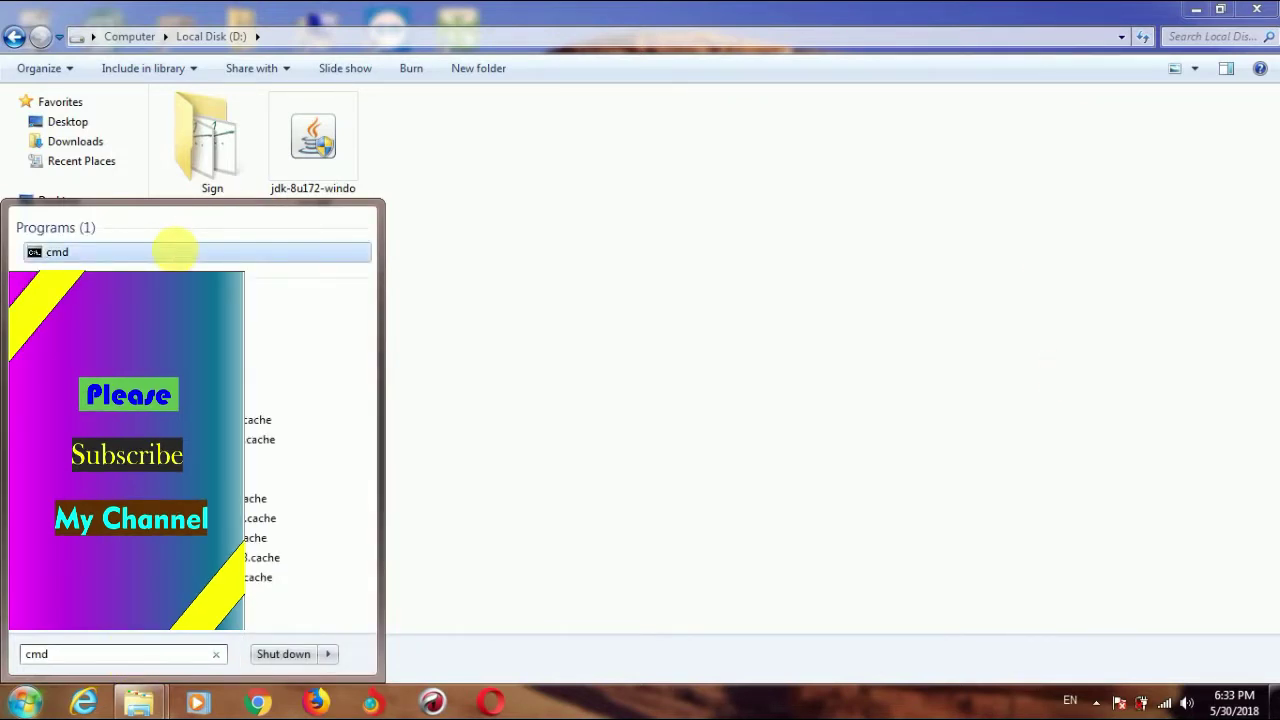
{"action": "right_click", "coordinate": [180, 257]}
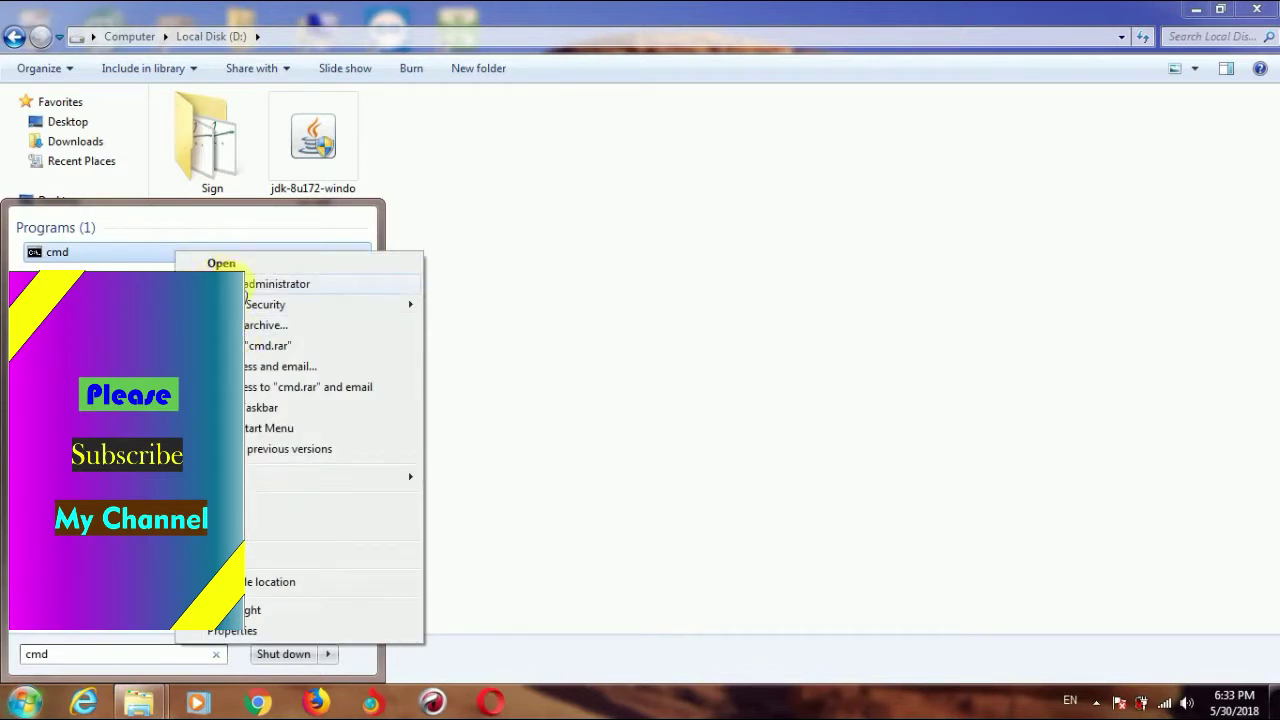
{"action": "left_click", "coordinate": [275, 284]}
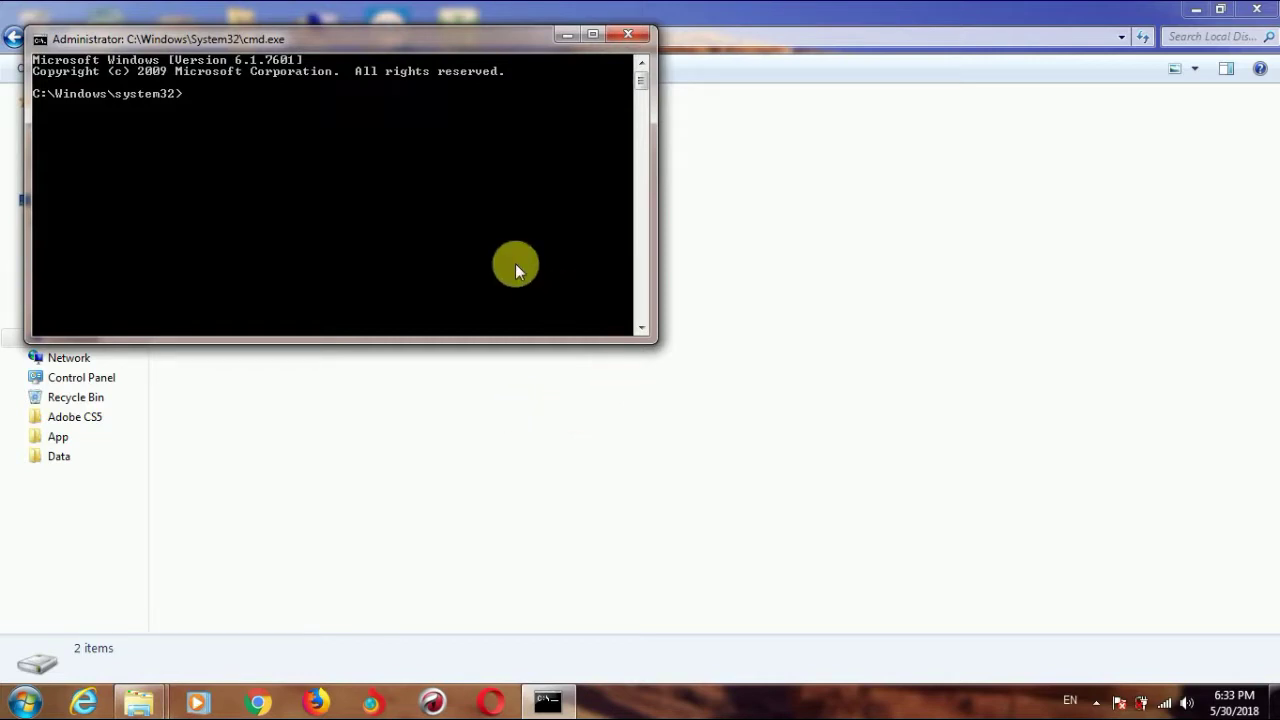
- Run javac in the command prompt to check the Java compiler, and exit the prompt
{"action": "type", "text": "javac"}
{"action": "key", "text": "Return"}
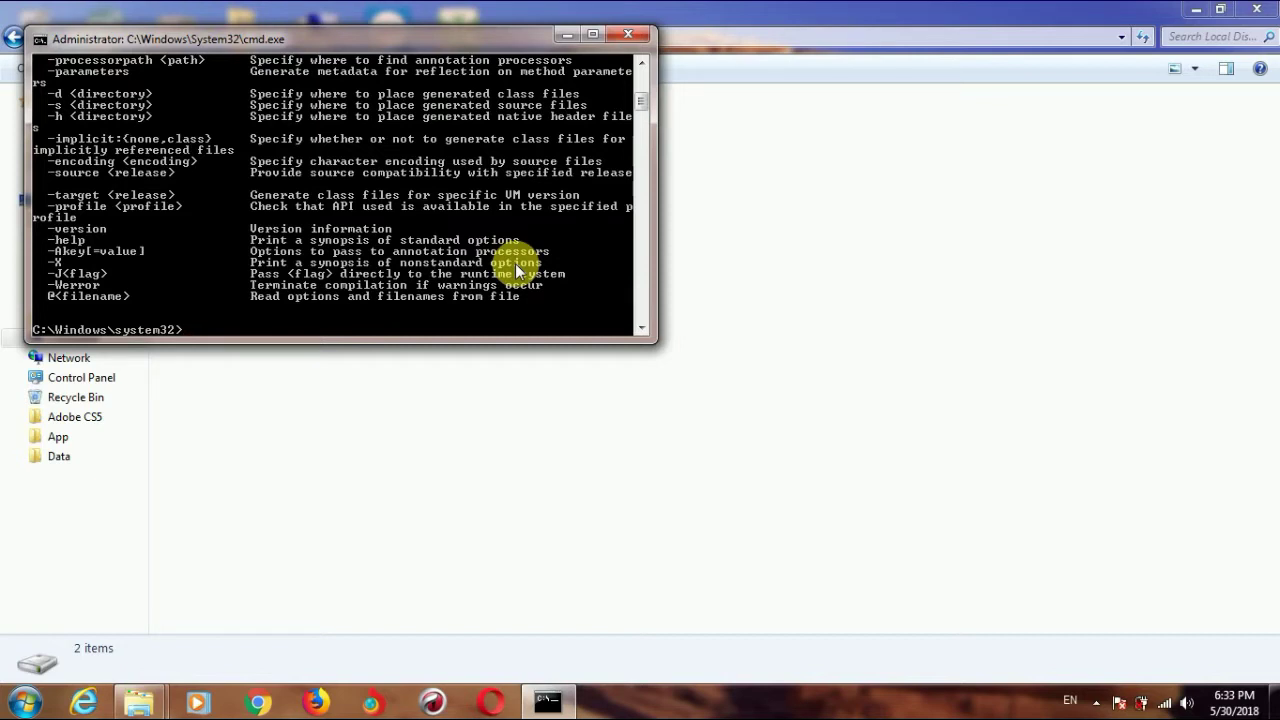
{"action": "type", "text": "exit"}
{"action": "key", "text": "Return"}
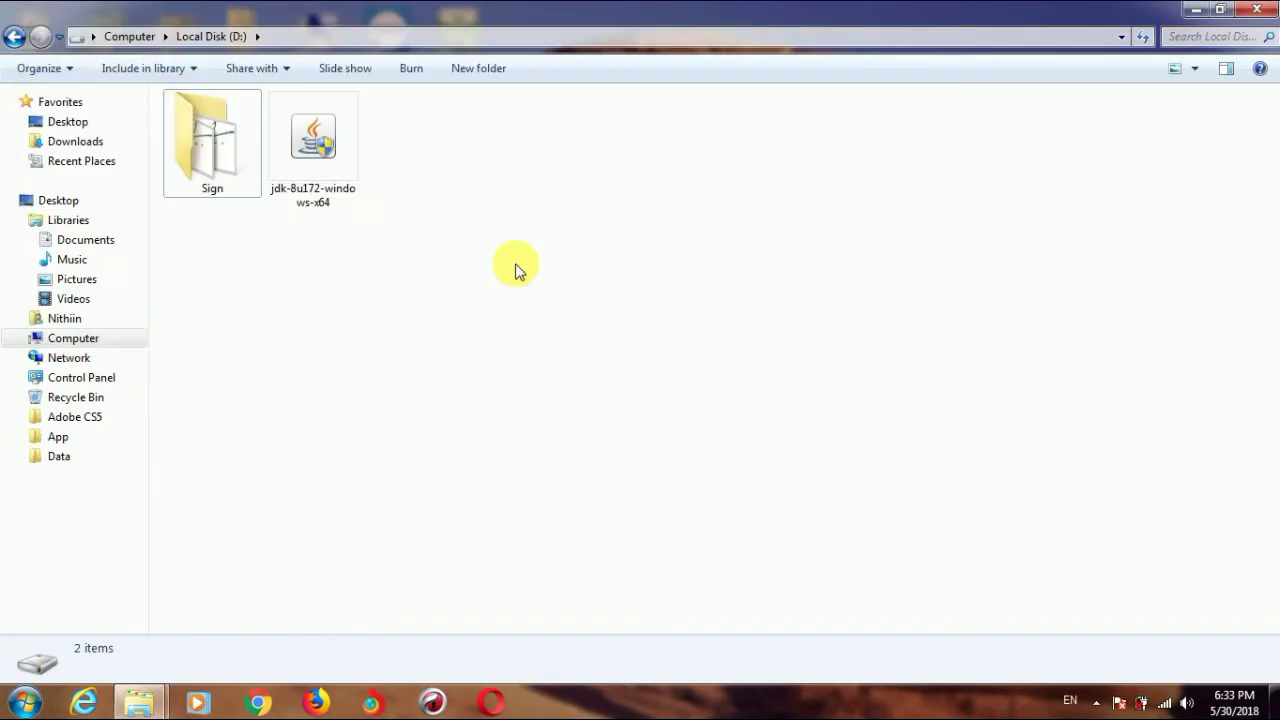